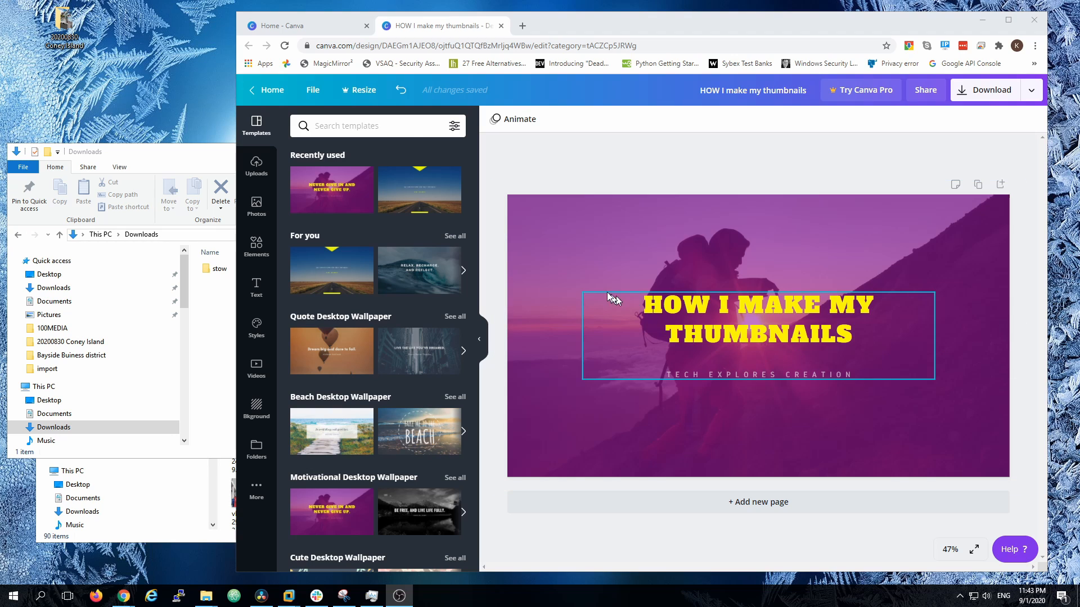
Step: Search Canva's home page for YouTube Thumbnail templates and start a new blank YouTube Thumbnail design
{"action": "left_click", "coordinate": [310, 27]}
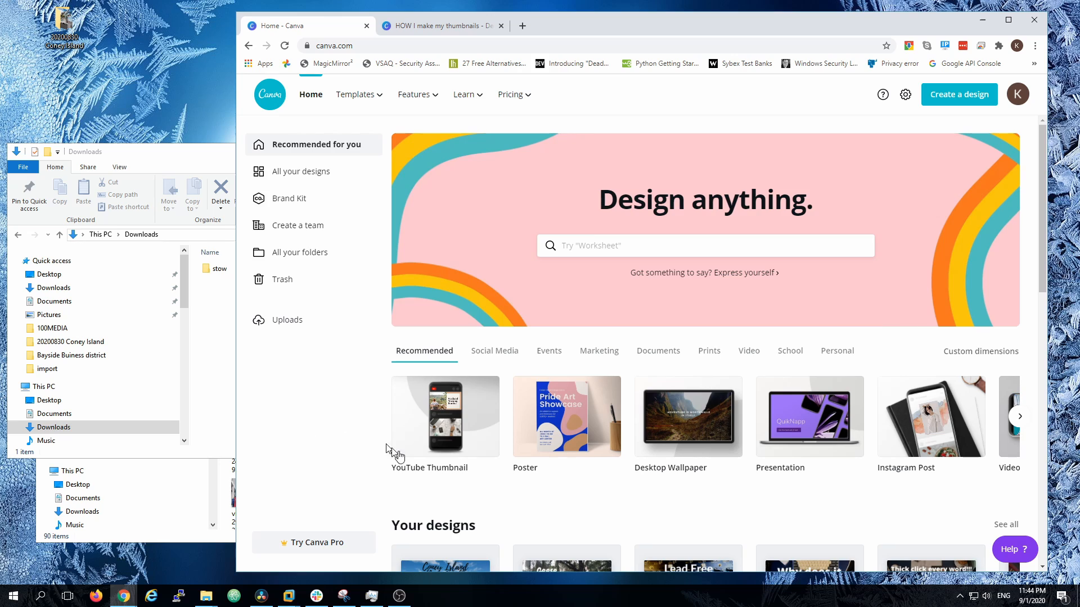
{"action": "left_click", "coordinate": [669, 241]}
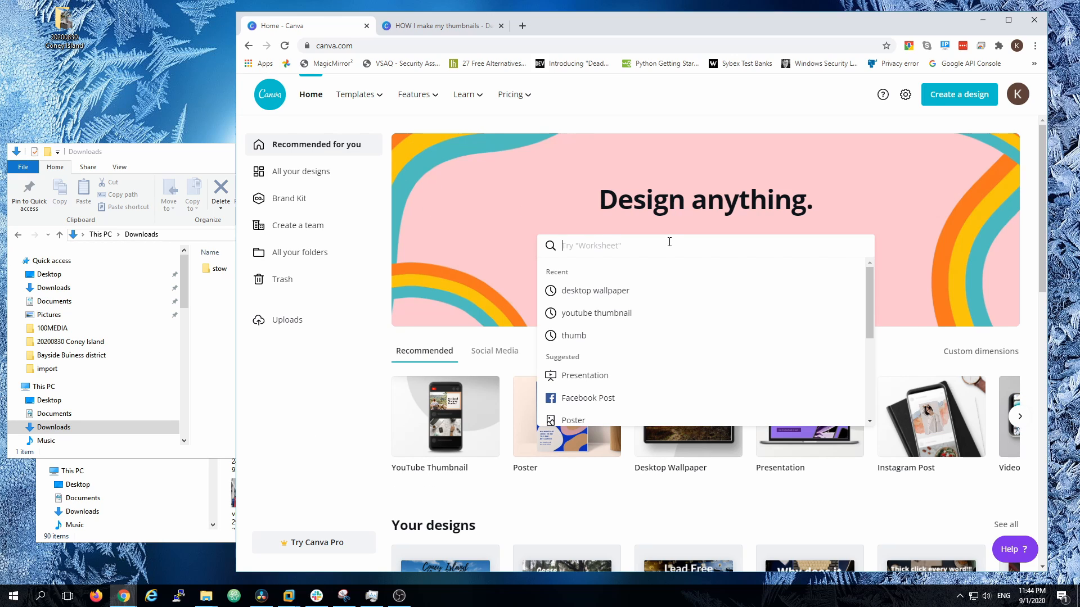
{"action": "type", "text": "youtube "}
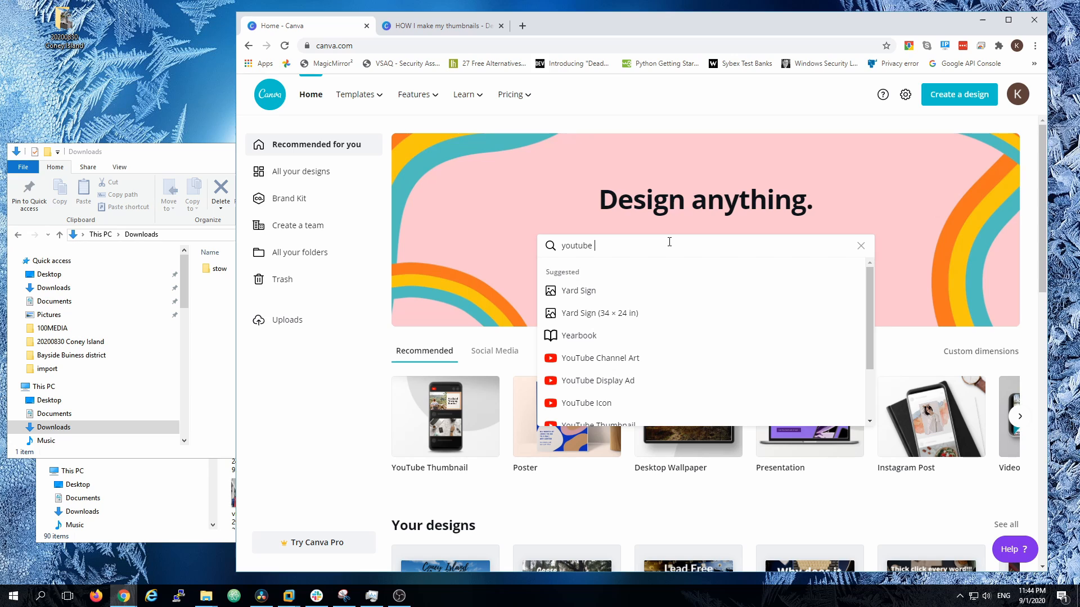
{"action": "type", "text": "th"}
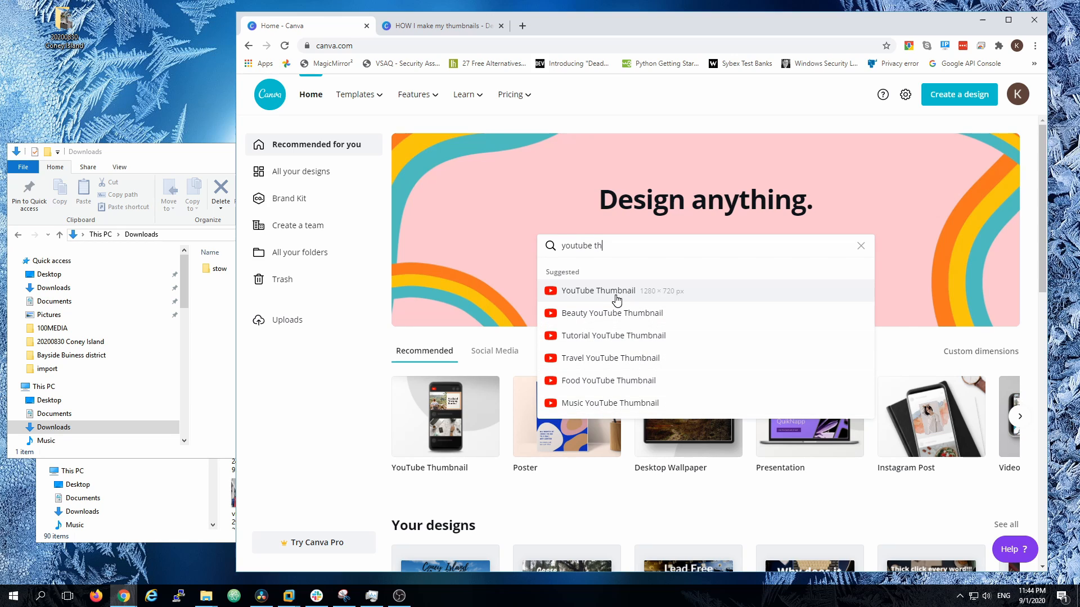
{"action": "left_click", "coordinate": [618, 296]}
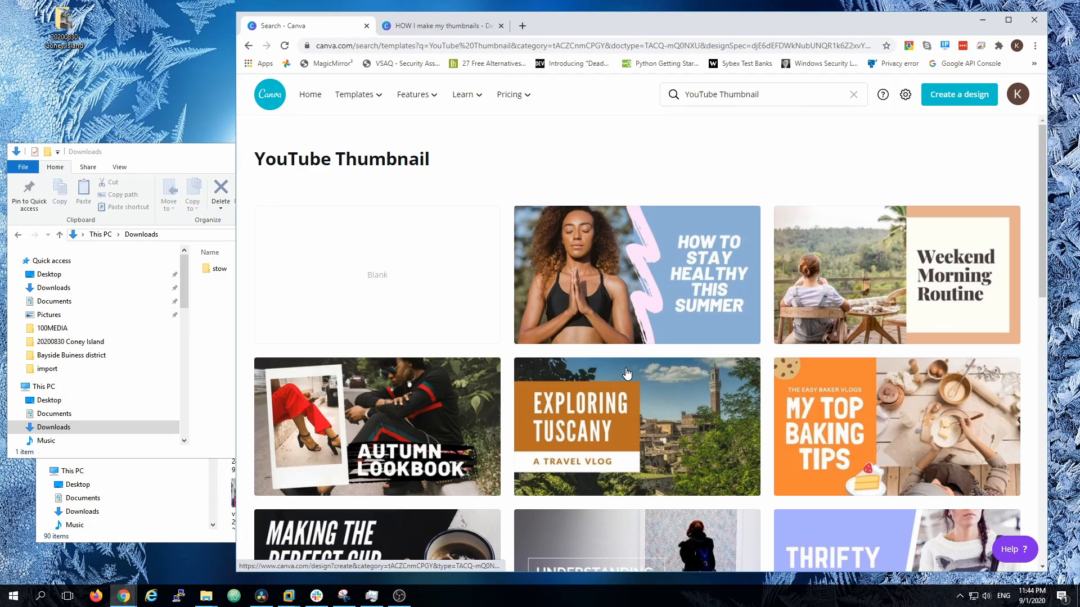
{"action": "left_click", "coordinate": [403, 292]}
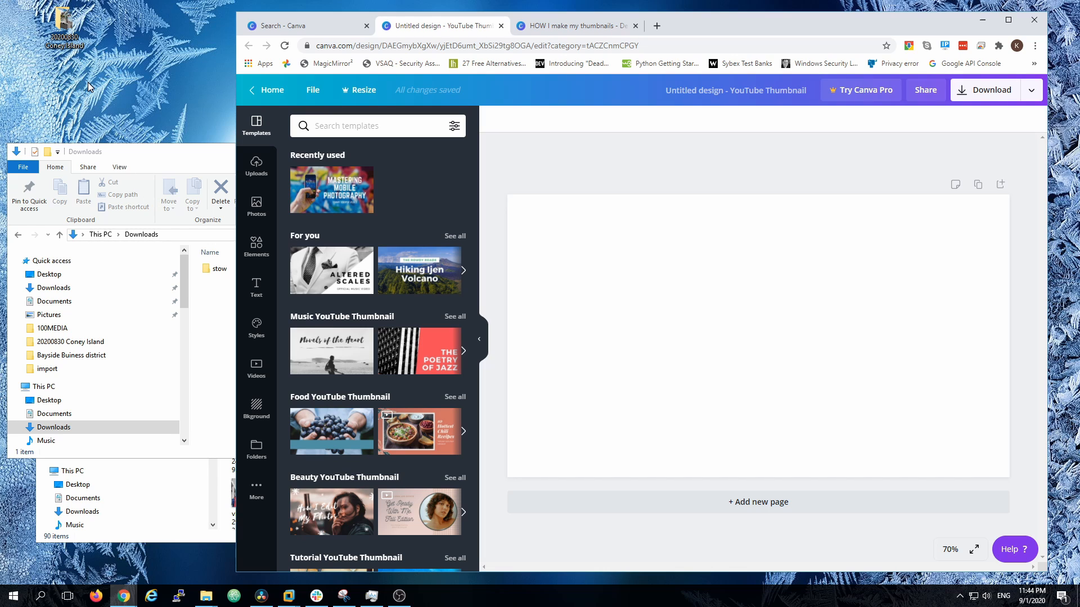
Step: Open the 20200830 Coney Island folder from the desktop, view the photo DJI_0992.JPG, and close it
{"action": "double_click", "coordinate": [63, 24]}
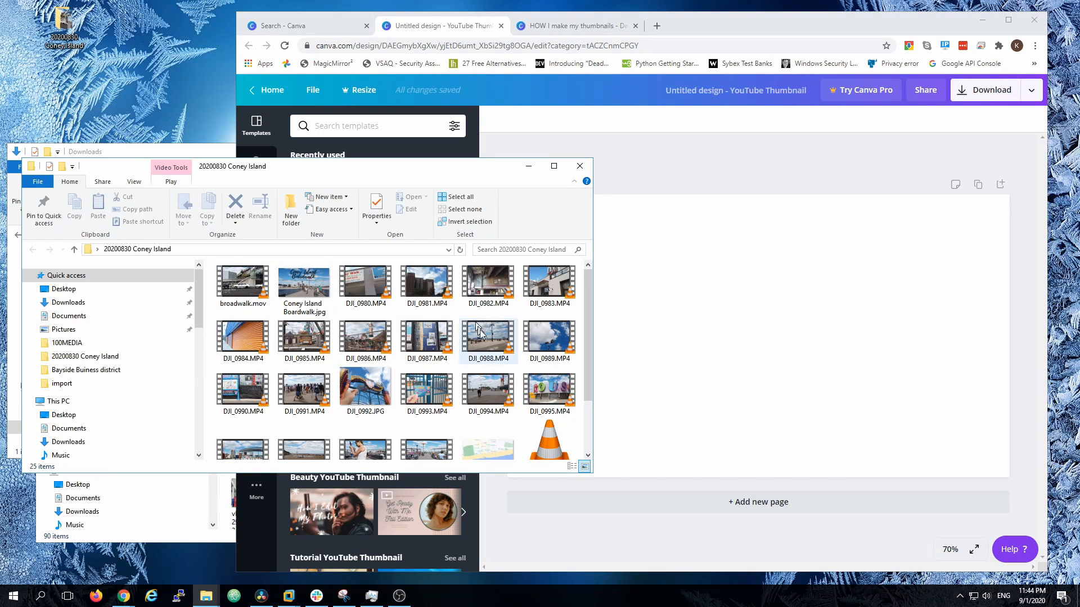
{"action": "scroll", "coordinate": [484, 348], "scroll_direction": "down", "scroll_amount": 3}
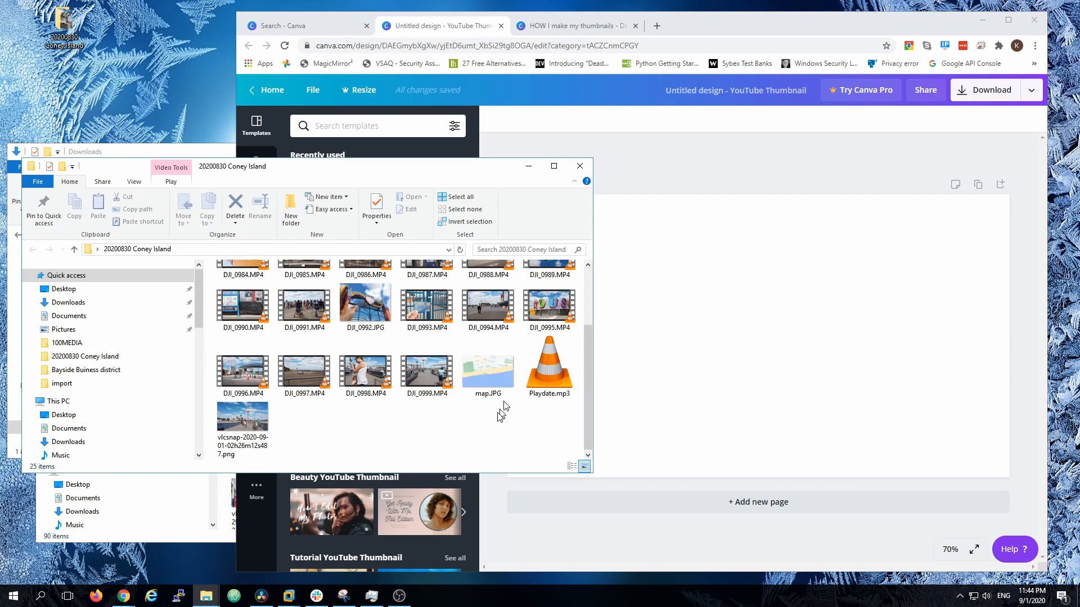
{"action": "double_click", "coordinate": [354, 325]}
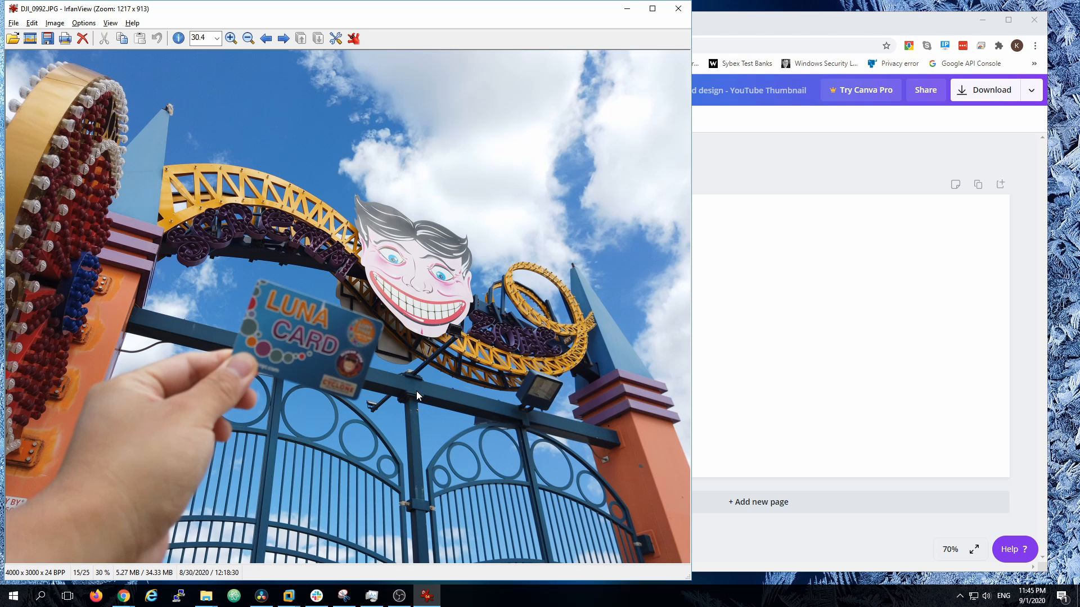
{"action": "left_click", "coordinate": [677, 9]}
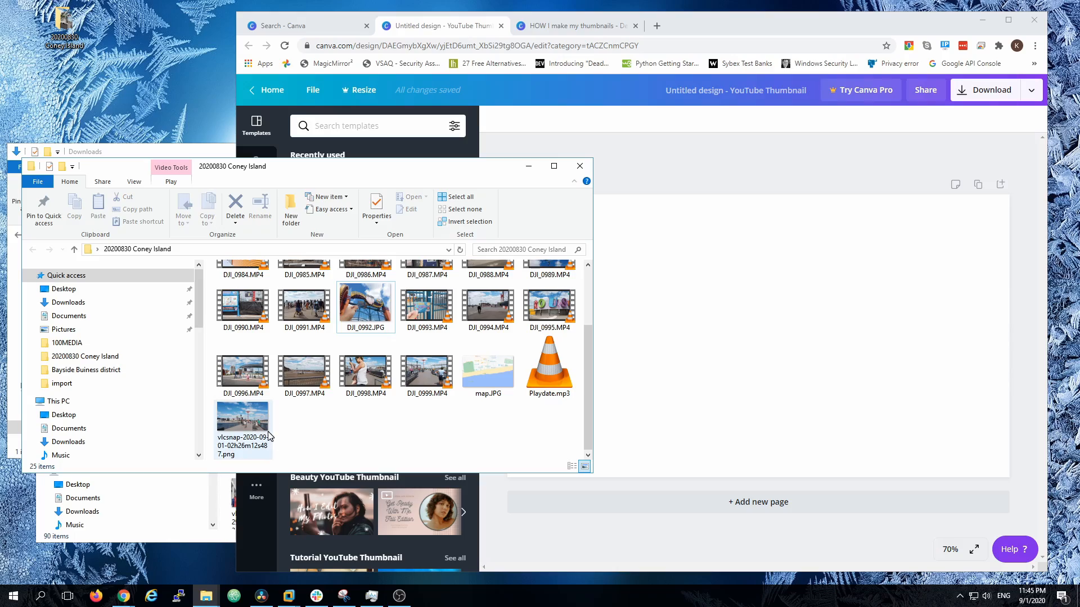
Step: Play the video DJI_0999.MP4 in VLC and skip close to its end
{"action": "double_click", "coordinate": [418, 396]}
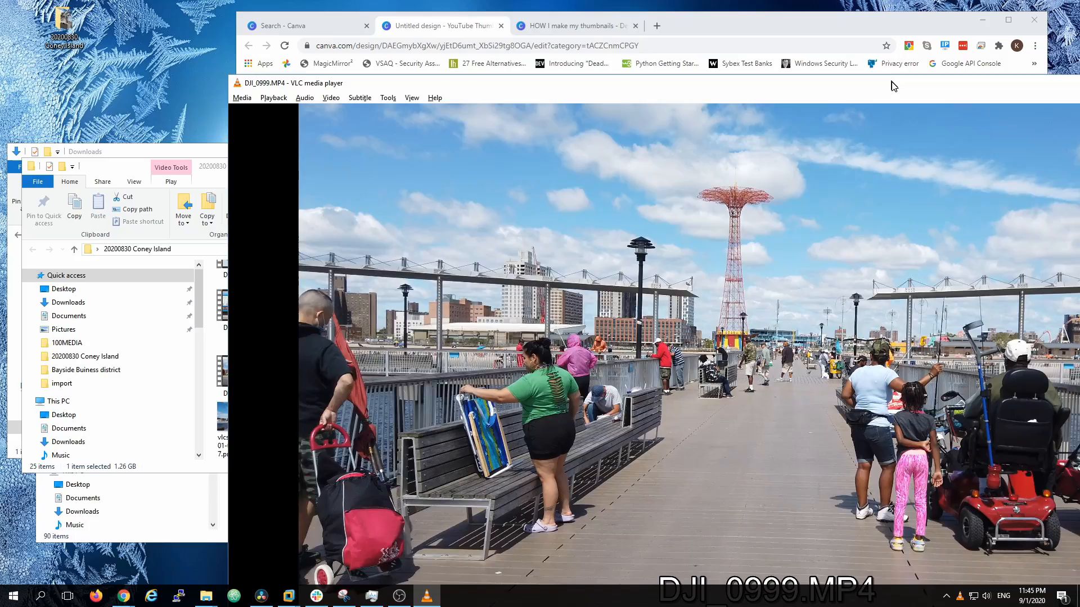
{"action": "left_click_drag", "start_coordinate": [892, 82], "coordinate": [420, 28]}
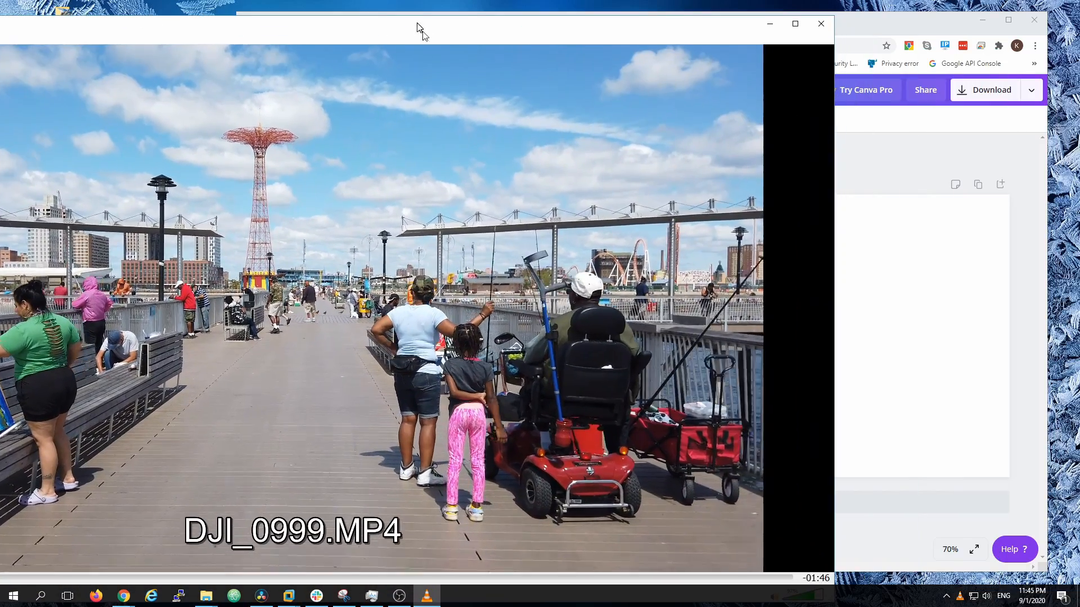
{"action": "left_click", "coordinate": [781, 577]}
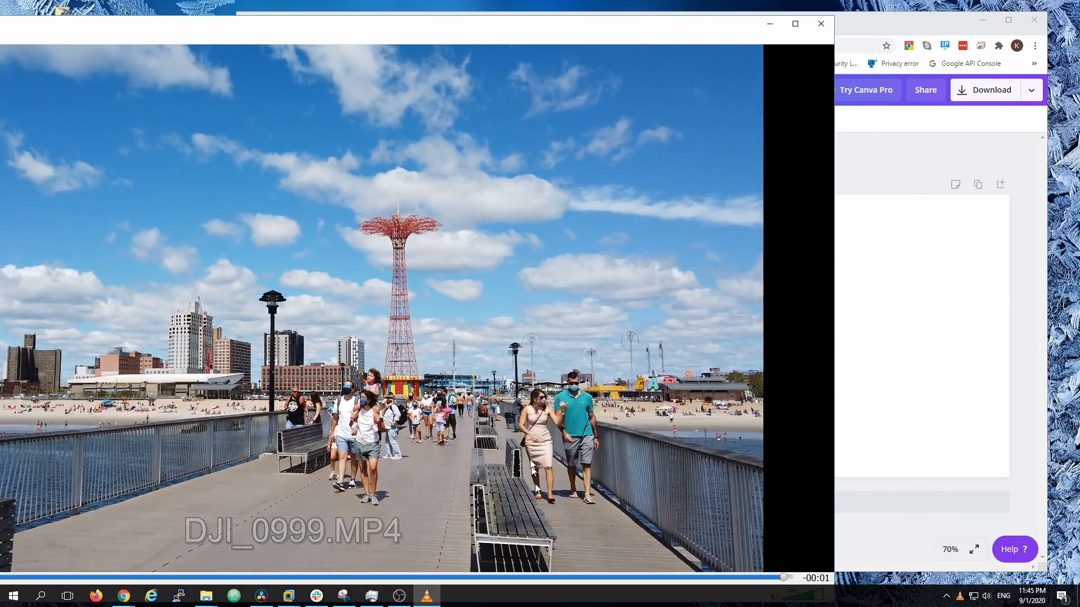
{"action": "left_click", "coordinate": [825, 27]}
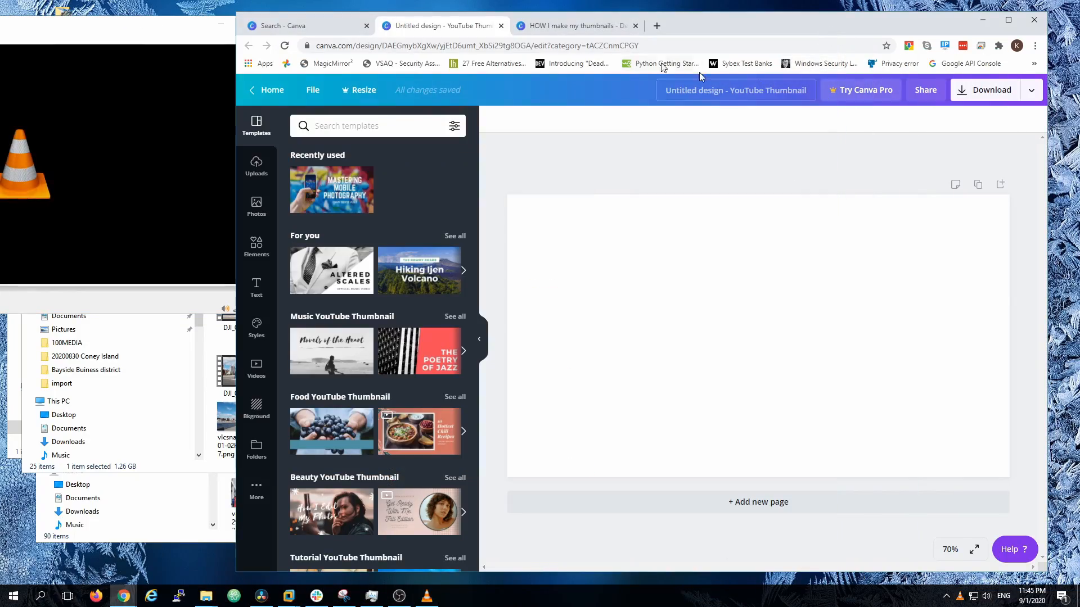
Step: Replay DJI_0999.MP4, pause it near the start, and skip ahead to 00:49
{"action": "left_click_drag", "start_coordinate": [152, 25], "coordinate": [668, 88]}
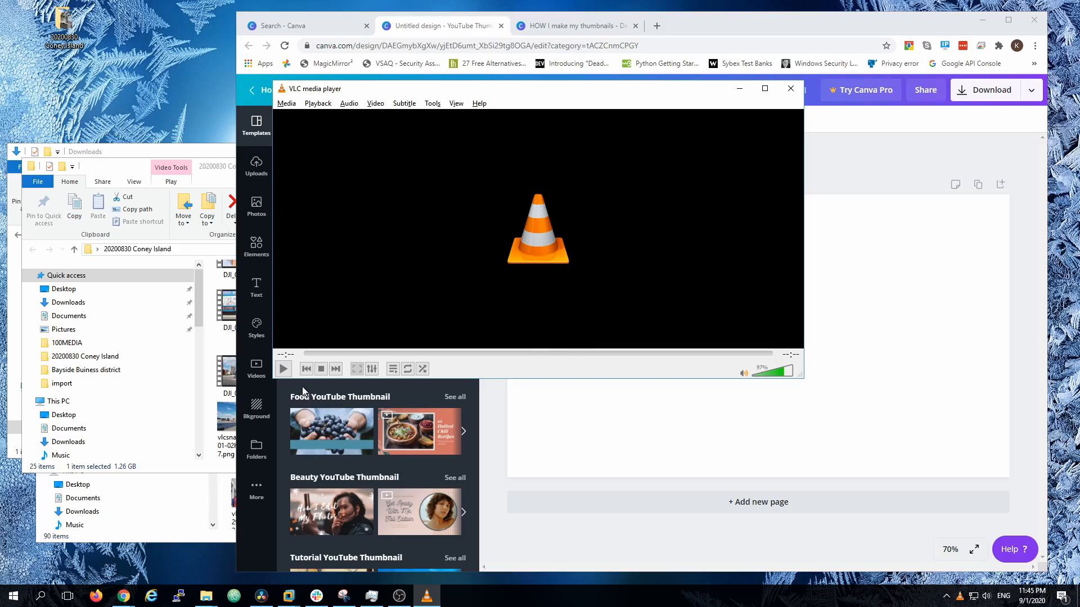
{"action": "left_click", "coordinate": [283, 368]}
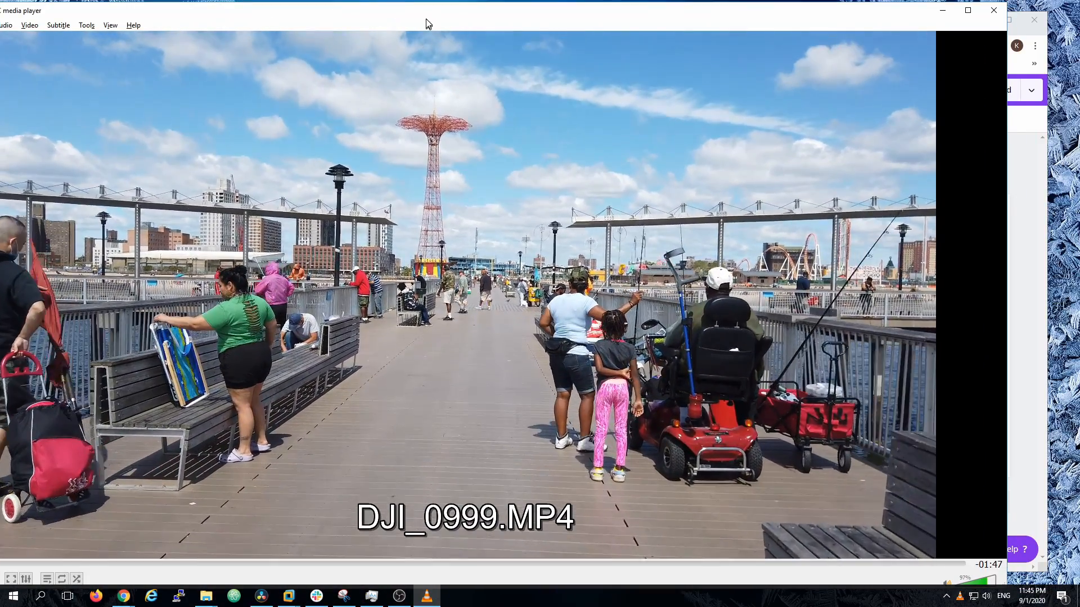
{"action": "left_click_drag", "start_coordinate": [425, 20], "coordinate": [508, 28]}
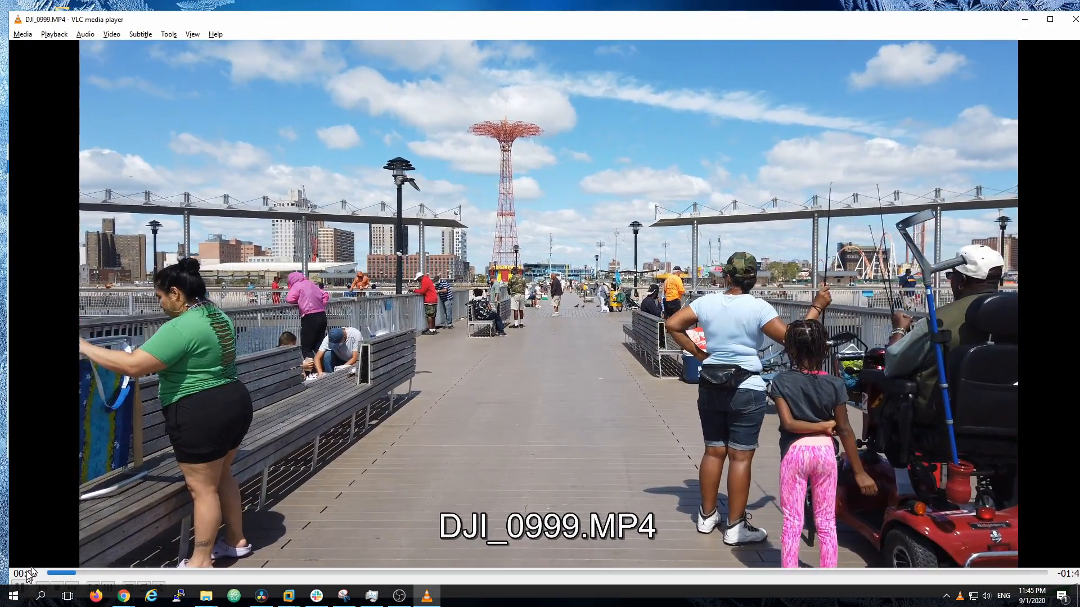
{"action": "left_click", "coordinate": [22, 582]}
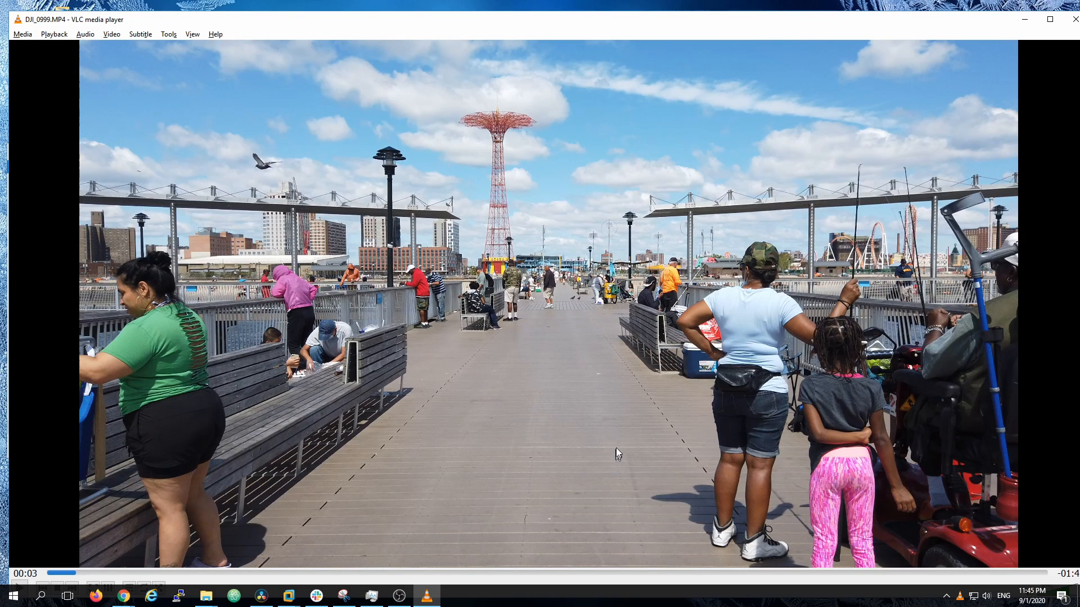
{"action": "left_click", "coordinate": [228, 573]}
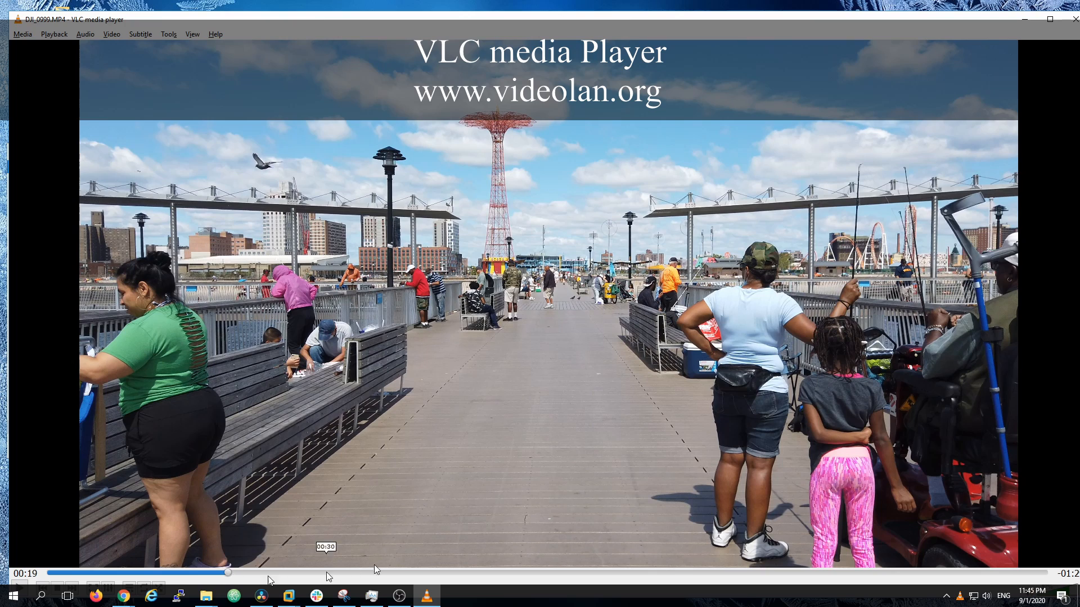
{"action": "left_click", "coordinate": [506, 573]}
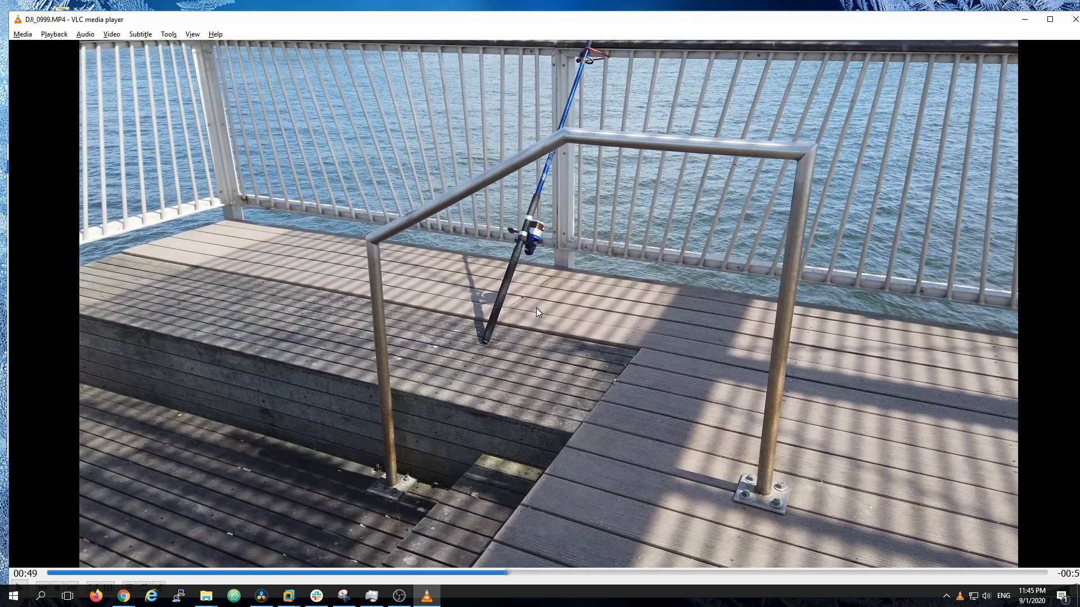
{"action": "right_click", "coordinate": [505, 296]}
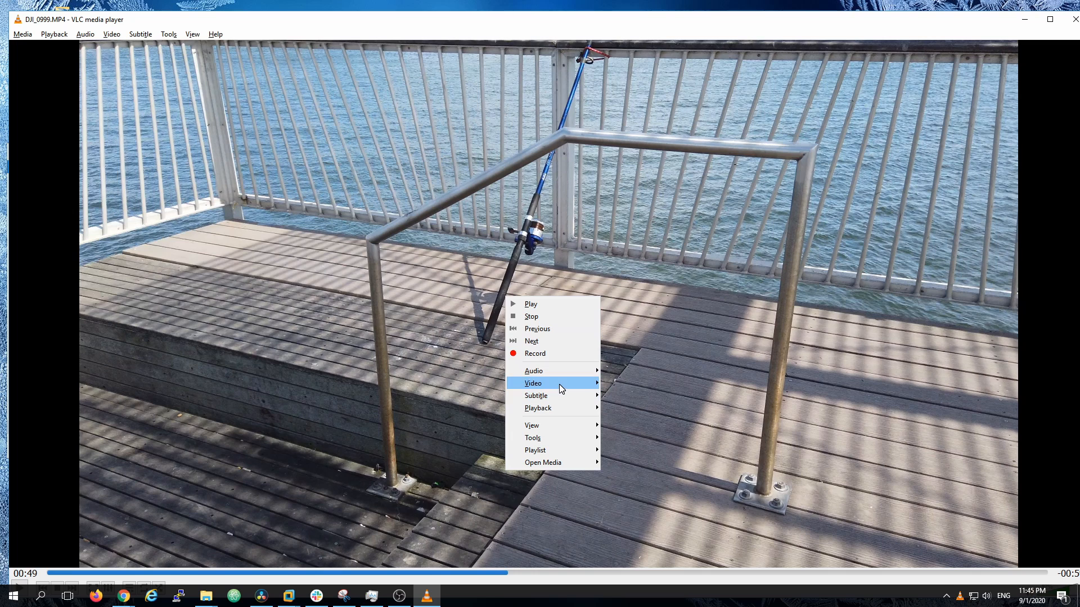
{"action": "mouse_move", "coordinate": [559, 384]}
{"action": "mouse_move", "coordinate": [649, 498]}
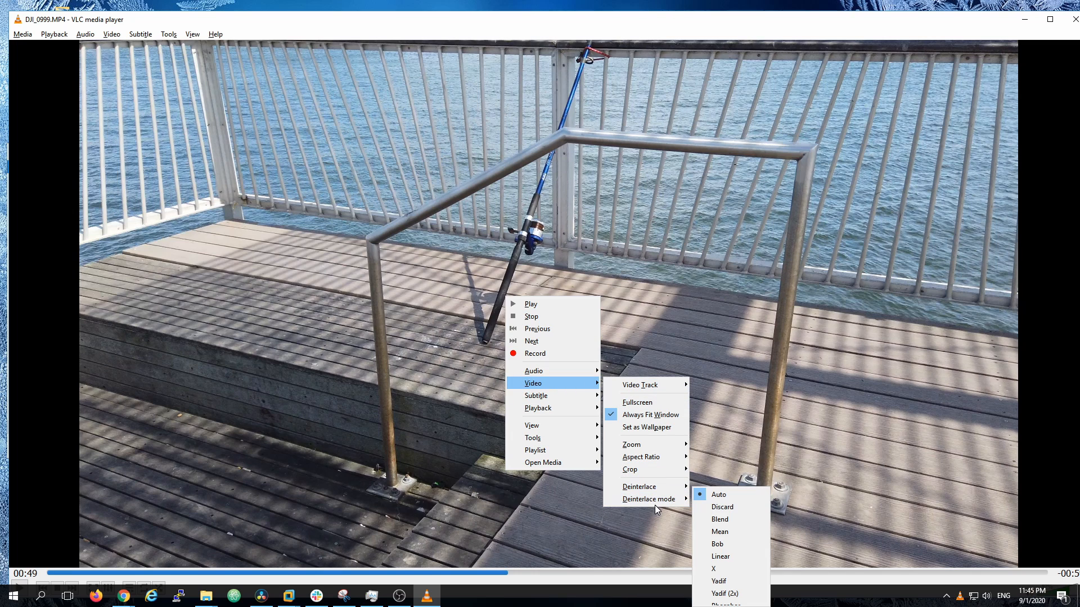
{"action": "left_click", "coordinate": [465, 23]}
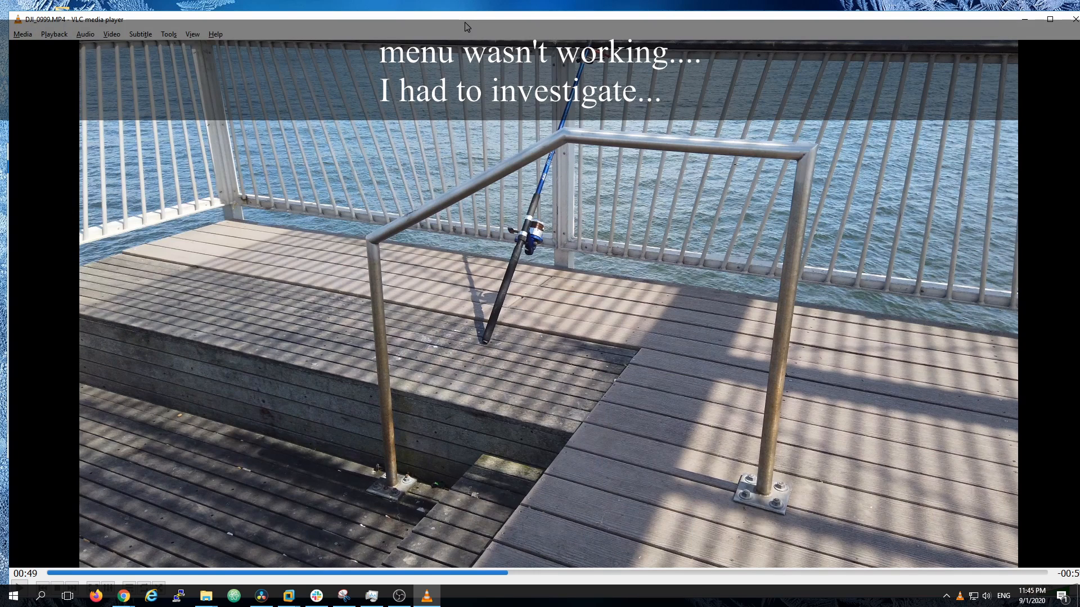
{"action": "left_click_drag", "start_coordinate": [703, 21], "coordinate": [571, 21]}
{"action": "double_click", "coordinate": [570, 21]}
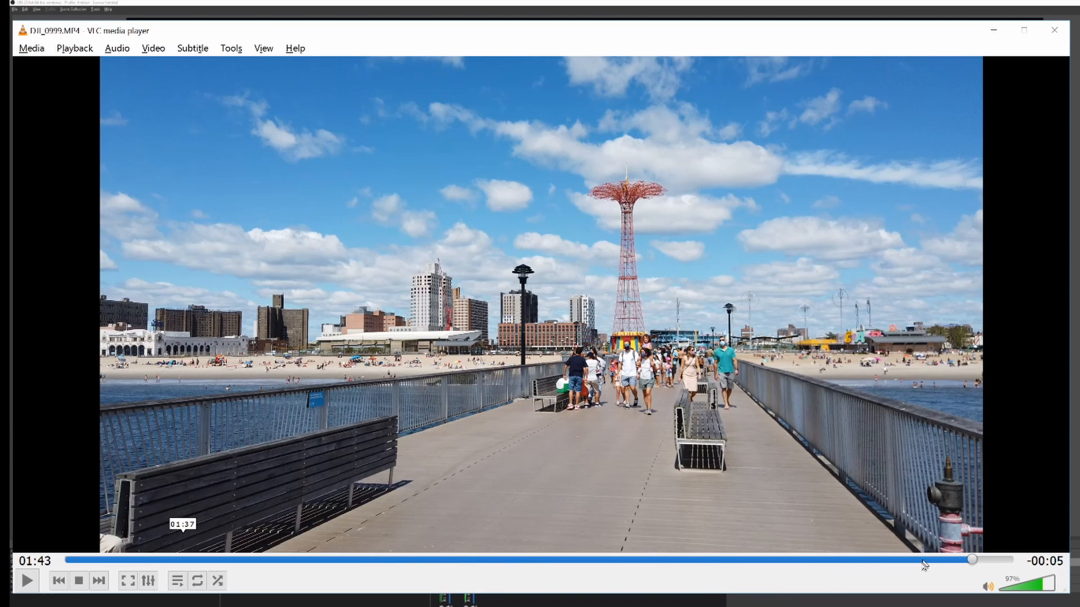
Step: Move the paused video to 01:43, where the pier and red tower are in frame, and take a snapshot
{"action": "left_click", "coordinate": [967, 561]}
{"action": "right_click", "coordinate": [459, 206]}
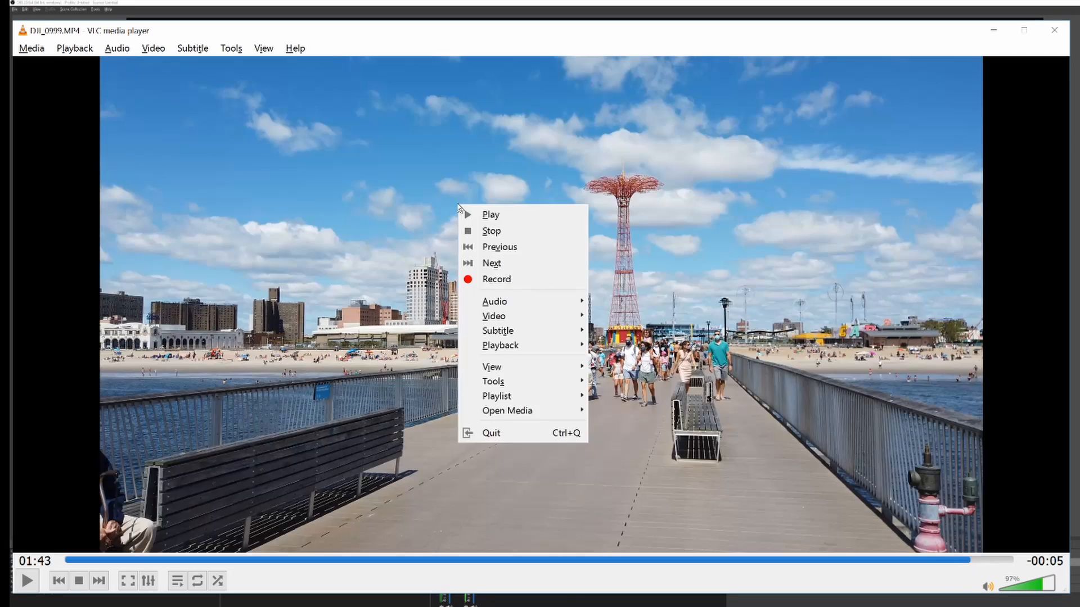
{"action": "mouse_move", "coordinate": [529, 319]}
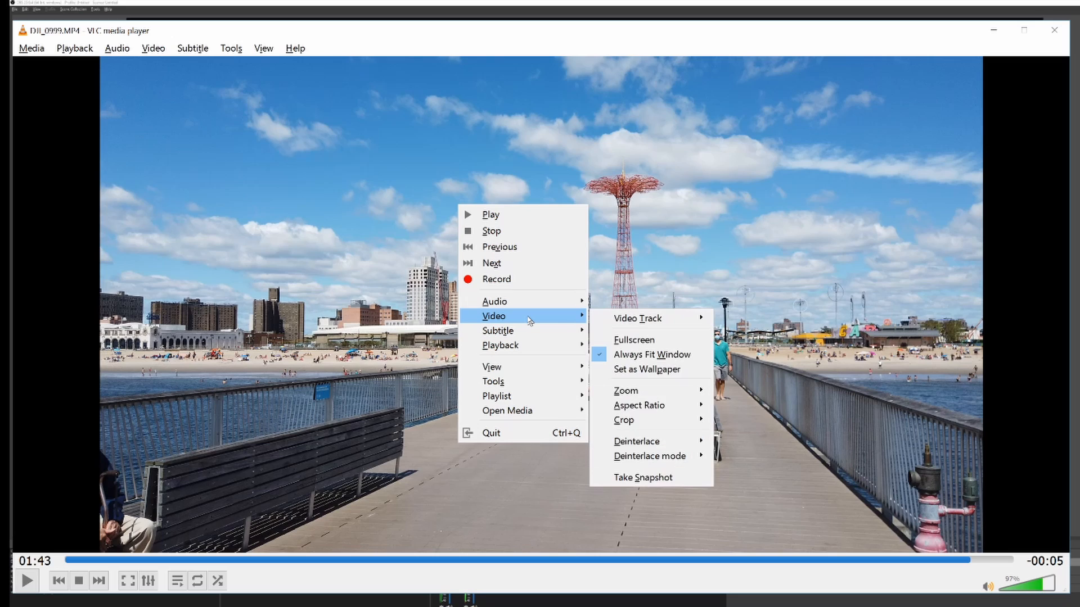
{"action": "left_click", "coordinate": [661, 480]}
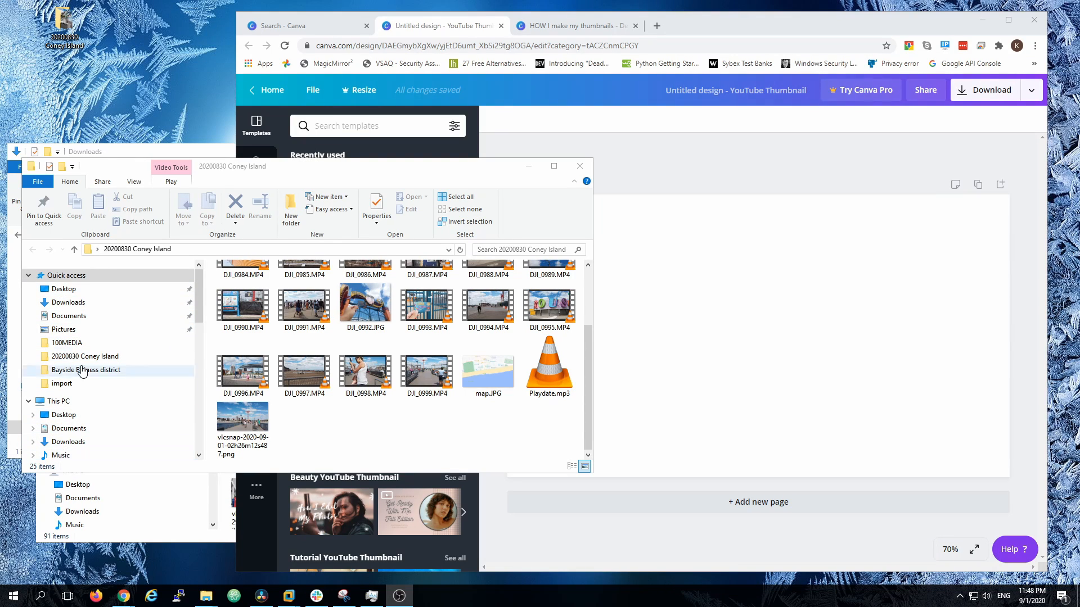
{"action": "left_click", "coordinate": [63, 329]}
{"action": "scroll", "coordinate": [457, 368], "scroll_direction": "down", "scroll_amount": 2}
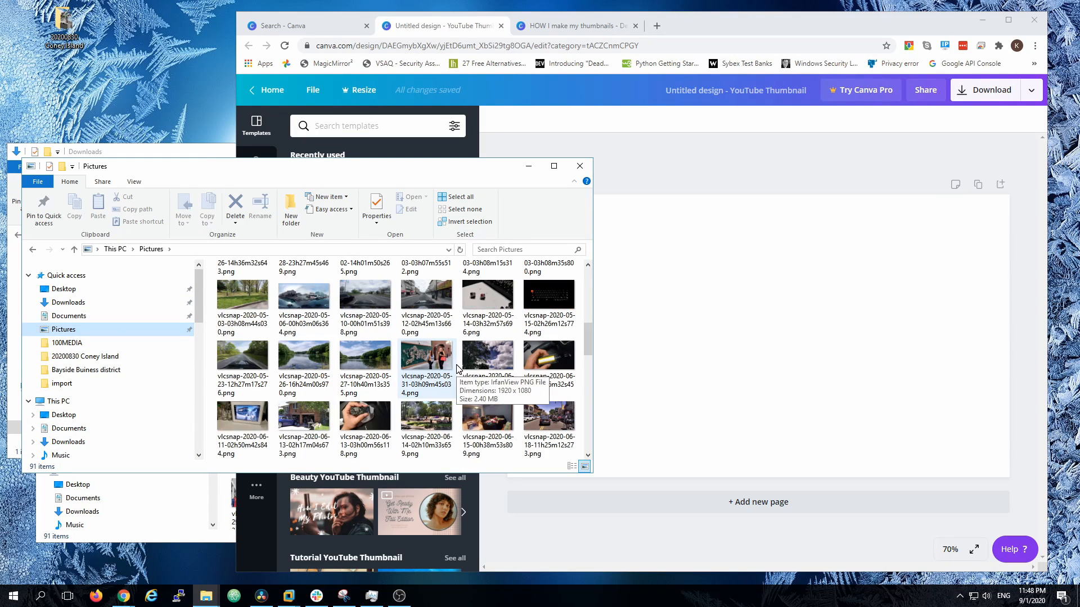
{"action": "scroll", "coordinate": [457, 369], "scroll_direction": "down", "scroll_amount": 3}
{"action": "double_click", "coordinate": [543, 394]}
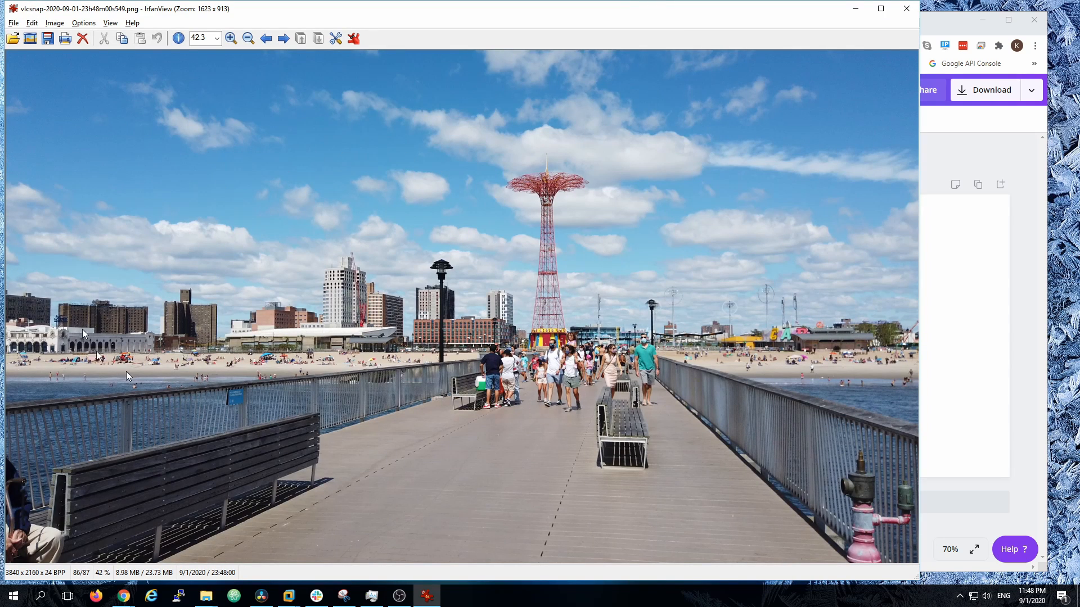
{"action": "left_click", "coordinate": [906, 8]}
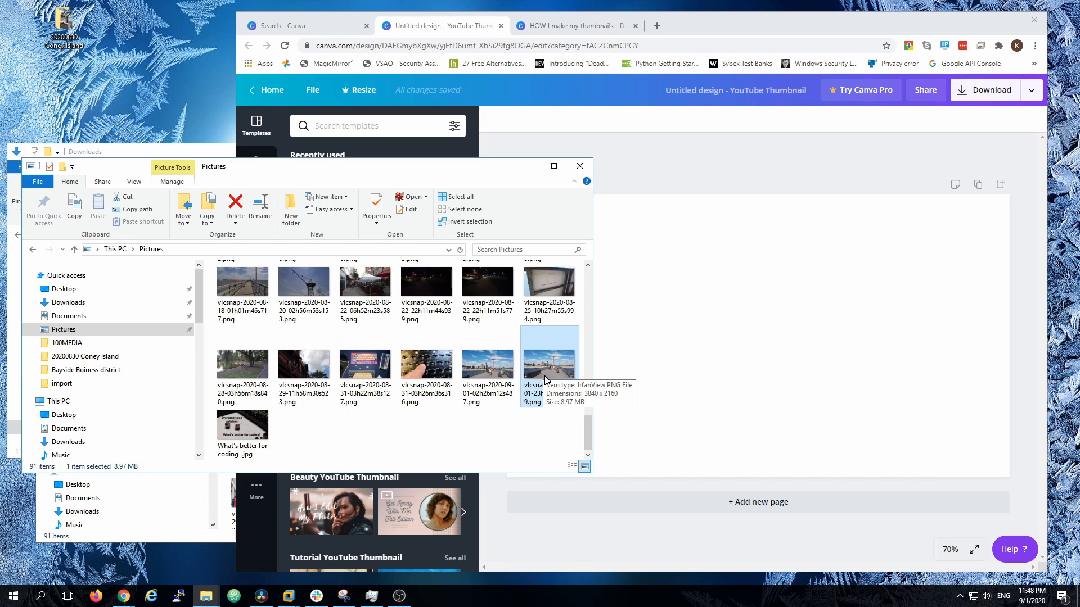
{"action": "scroll", "coordinate": [544, 376], "scroll_direction": "up", "scroll_amount": 12}
{"action": "scroll", "coordinate": [544, 371], "scroll_direction": "down", "scroll_amount": 8}
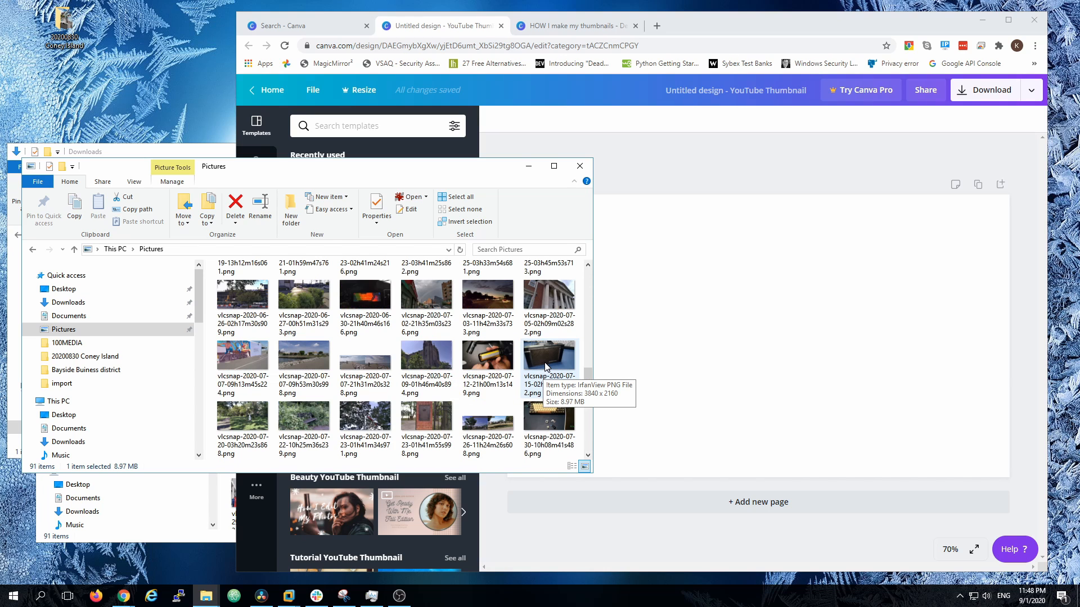
{"action": "left_click", "coordinate": [586, 426]}
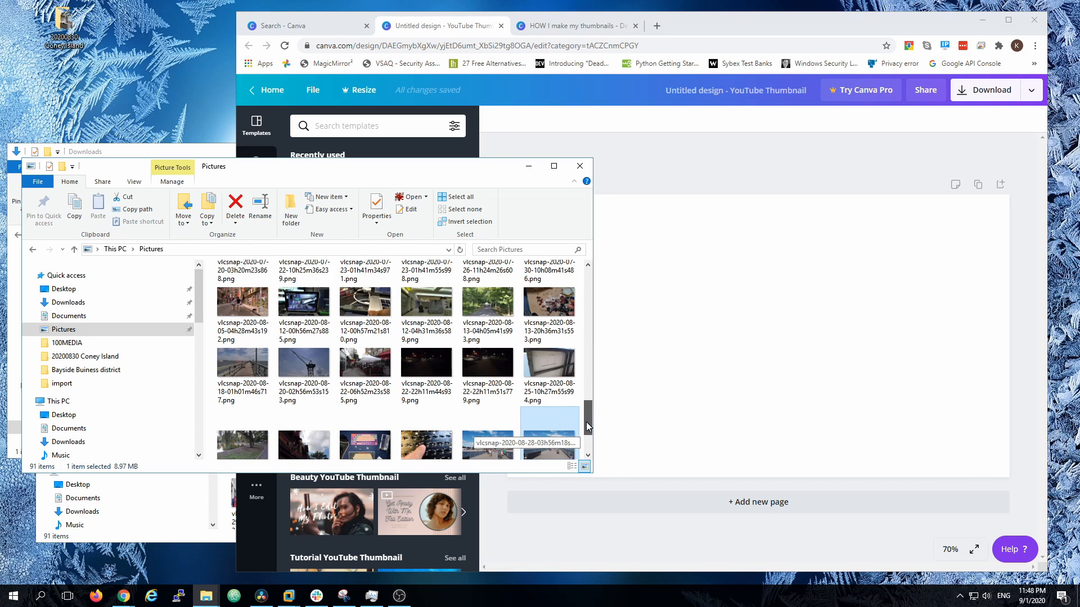
{"action": "left_click_drag", "start_coordinate": [586, 422], "coordinate": [586, 431]}
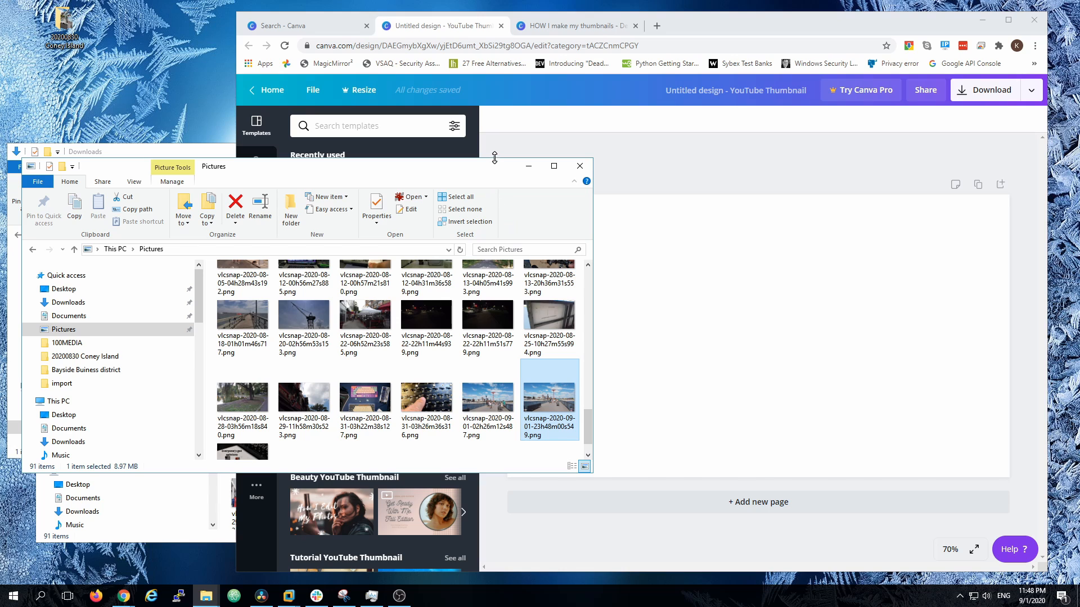
{"action": "mouse_move", "coordinate": [494, 157]}
{"action": "left_mouse_down"}
{"action": "mouse_move", "coordinate": [494, 89]}
{"action": "mouse_move", "coordinate": [494, 148]}
{"action": "left_mouse_up"}
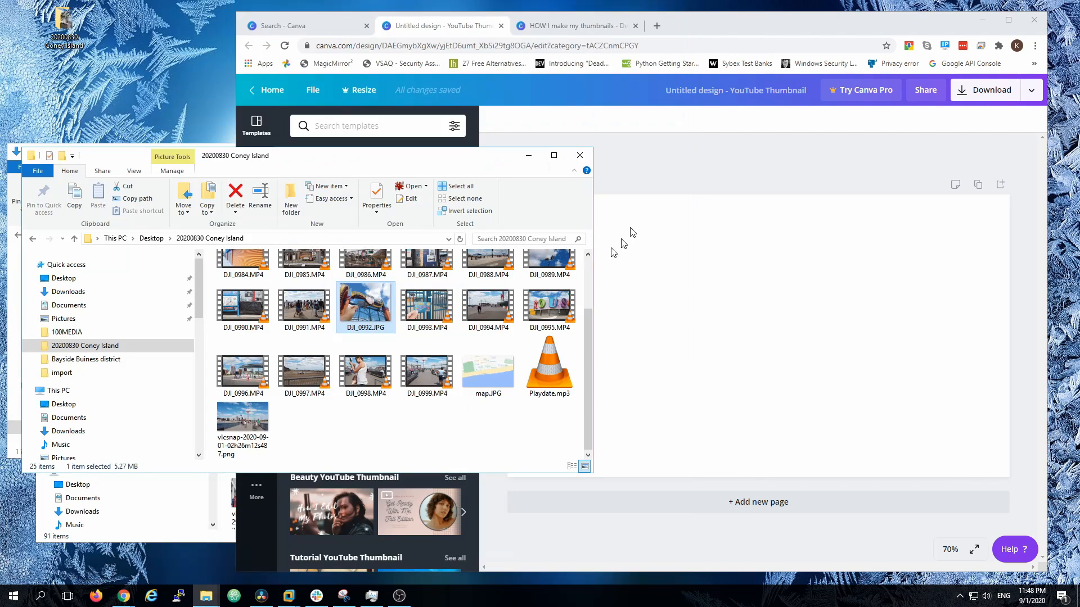
{"action": "double_click", "coordinate": [248, 434]}
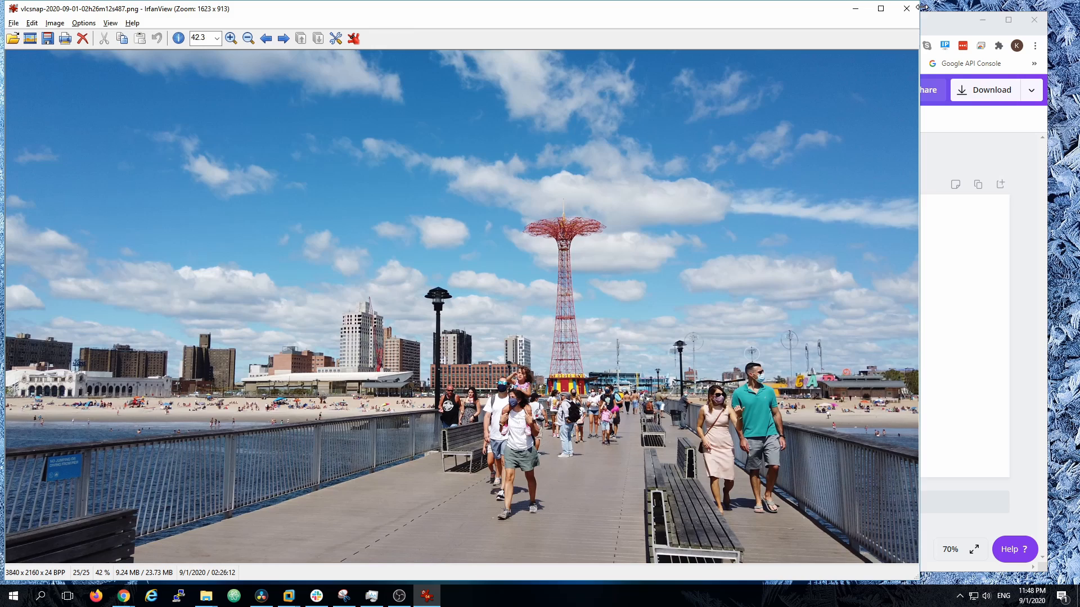
Step: Compare DJI_0992.JPG with the vlcsnap snapshot in the Coney Island folder by viewing each image in turn
{"action": "left_click", "coordinate": [906, 7]}
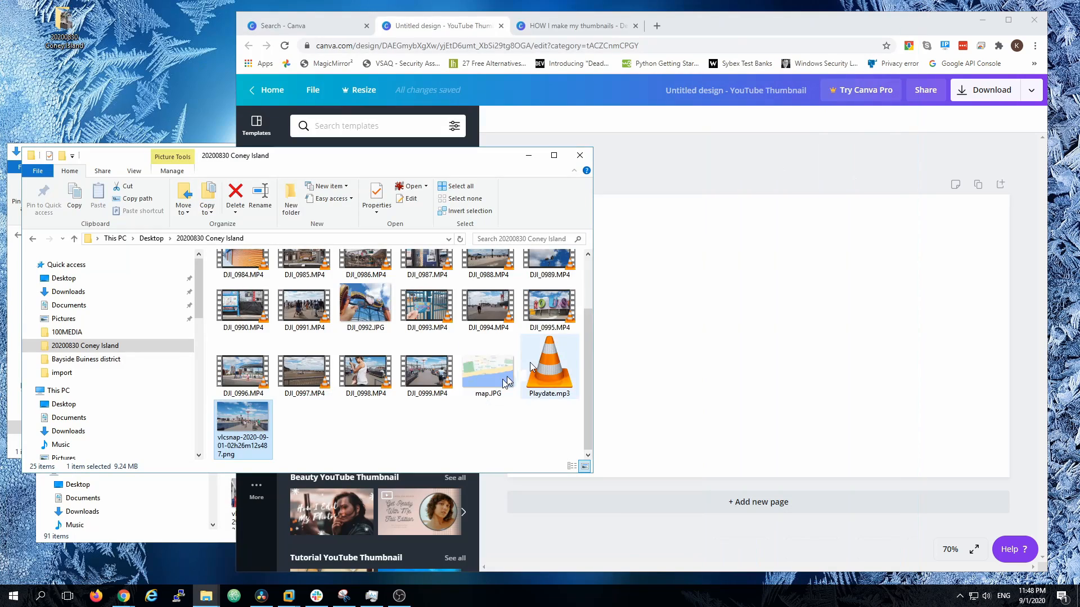
{"action": "double_click", "coordinate": [392, 396]}
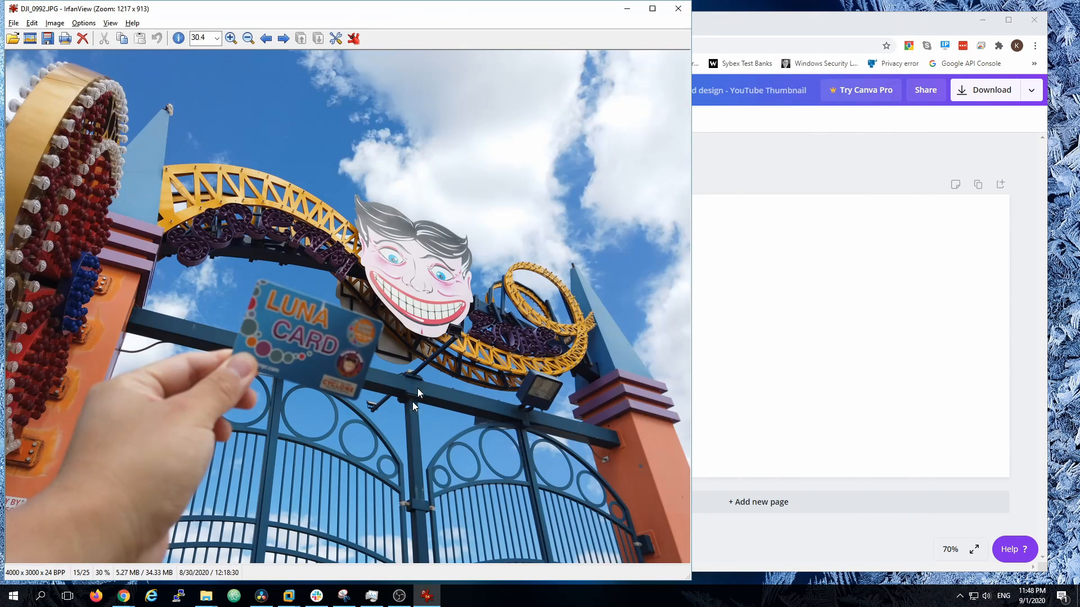
{"action": "left_click", "coordinate": [678, 9]}
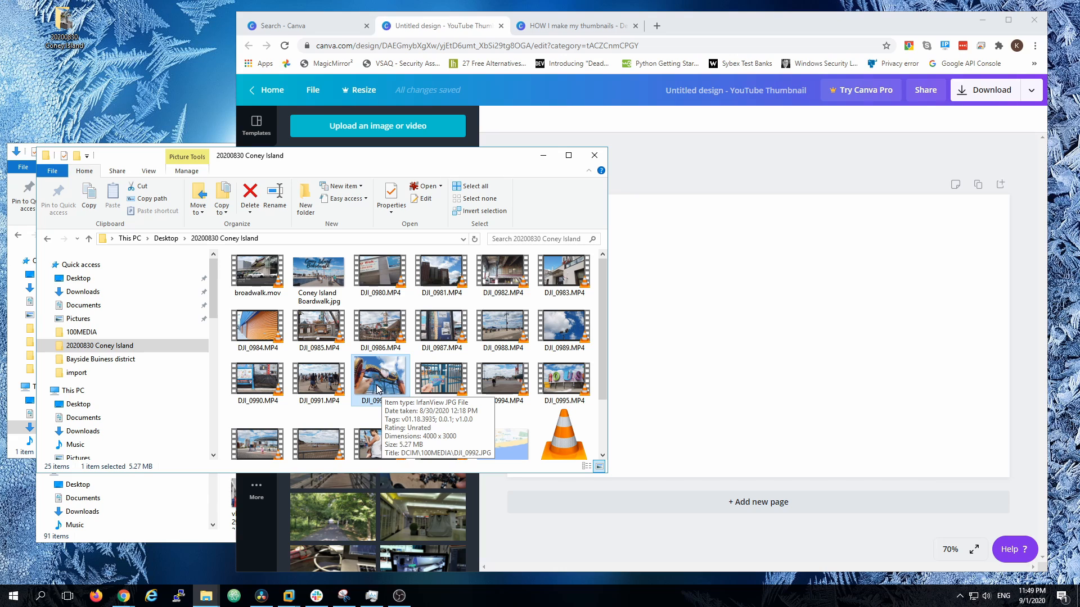
{"action": "scroll", "coordinate": [376, 379], "scroll_direction": "down", "scroll_amount": 2}
{"action": "double_click", "coordinate": [269, 416]}
{"action": "left_click", "coordinate": [907, 8]}
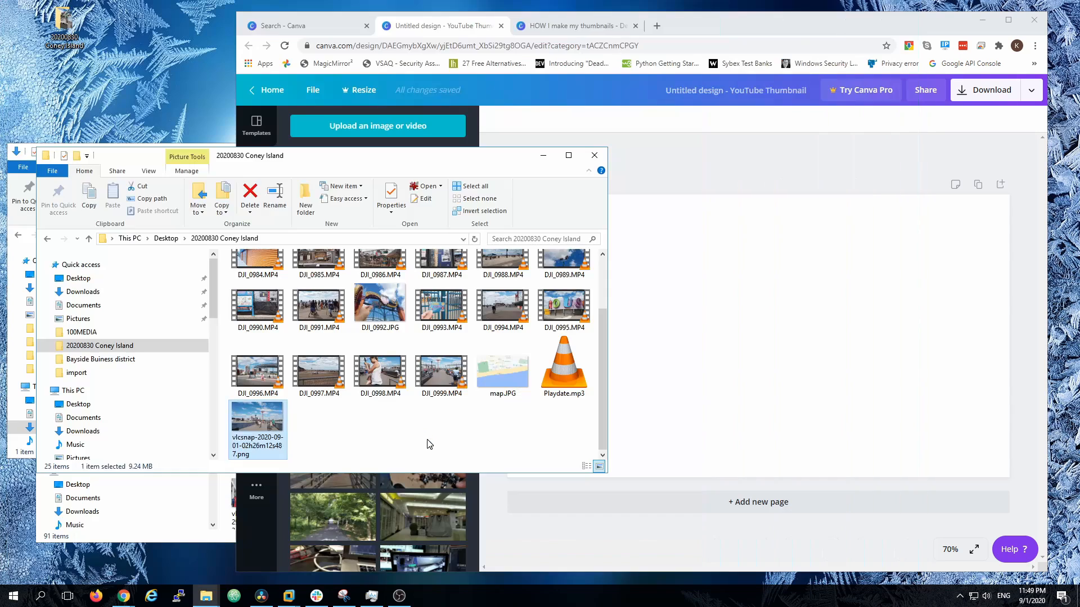
{"action": "double_click", "coordinate": [381, 308]}
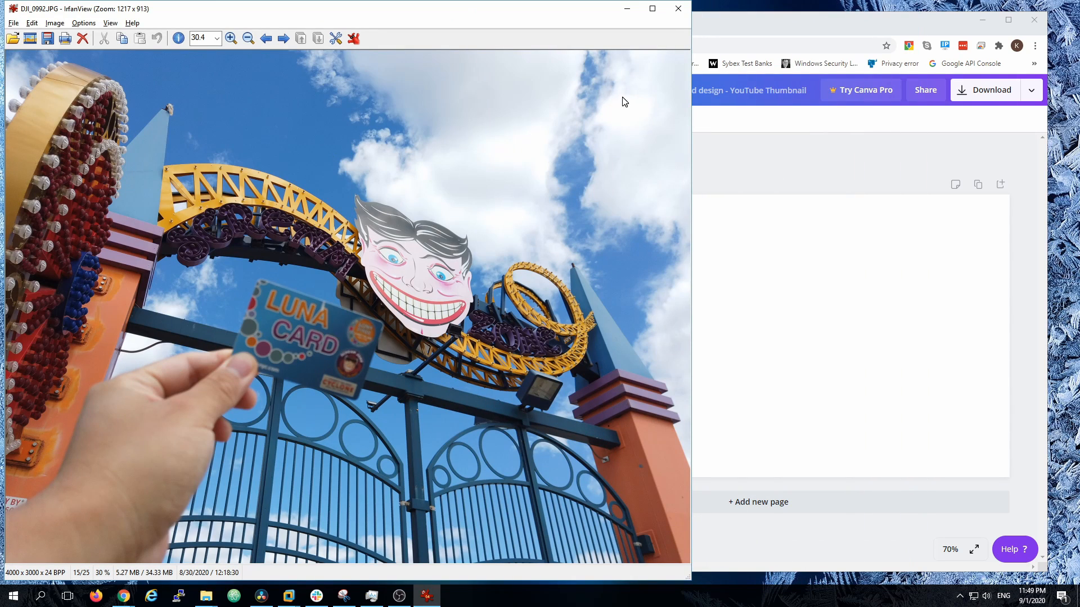
{"action": "left_click", "coordinate": [678, 8]}
Step: Place DJI_0992.JPG from the Coney Island folder on the blank Canva page, then enlarge and position it to cover the page
{"action": "left_click", "coordinate": [751, 274]}
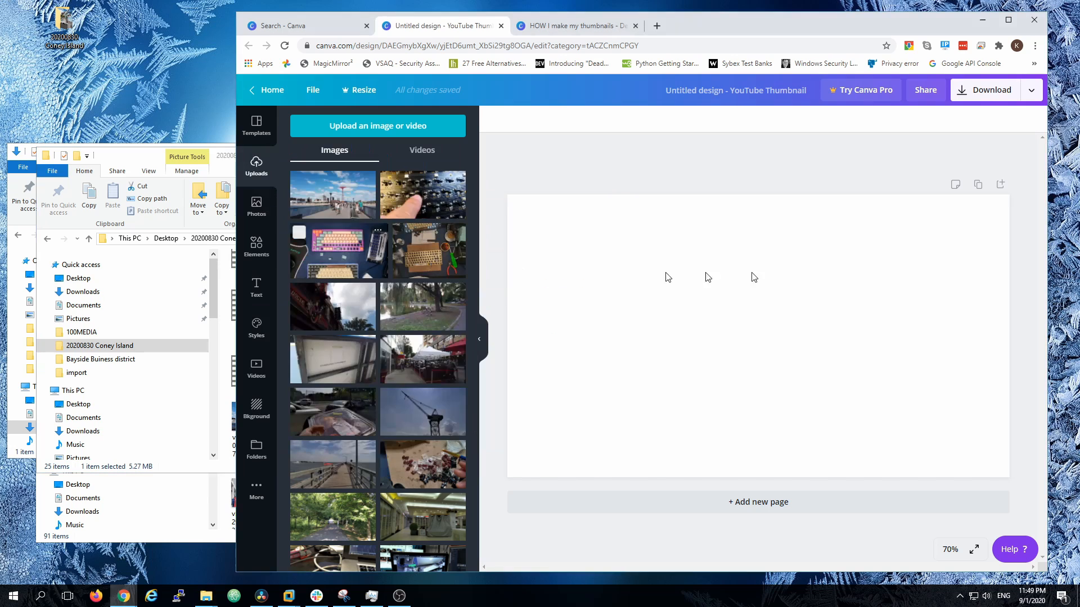
{"action": "left_click", "coordinate": [121, 156]}
{"action": "left_click_drag", "start_coordinate": [389, 305], "coordinate": [671, 316]}
{"action": "left_click_drag", "start_coordinate": [781, 383], "coordinate": [1006, 517]}
{"action": "left_click_drag", "start_coordinate": [924, 436], "coordinate": [883, 438]}
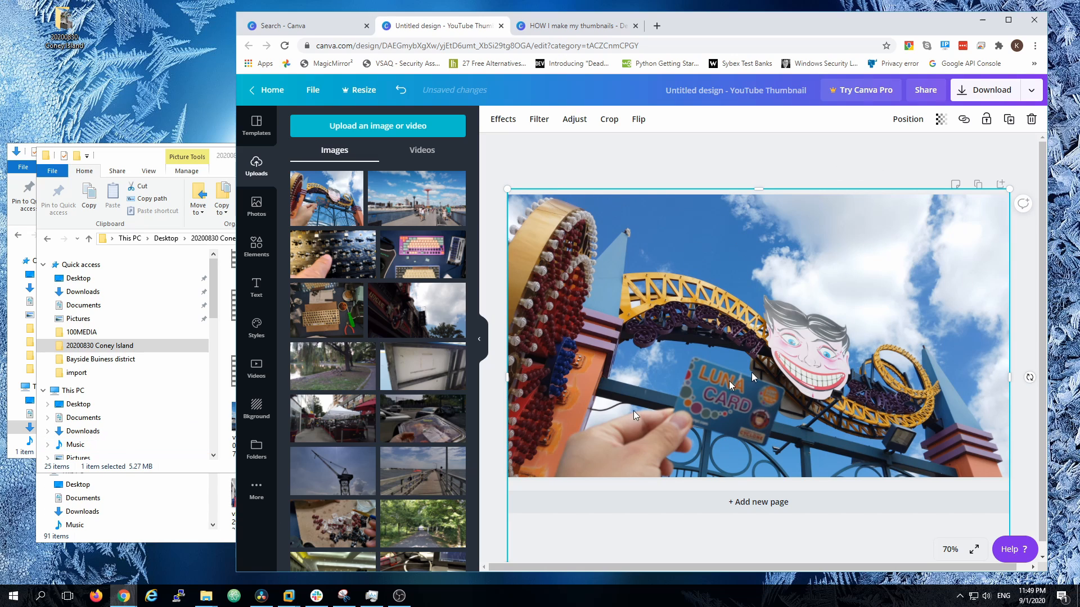
{"action": "left_click", "coordinate": [648, 180]}
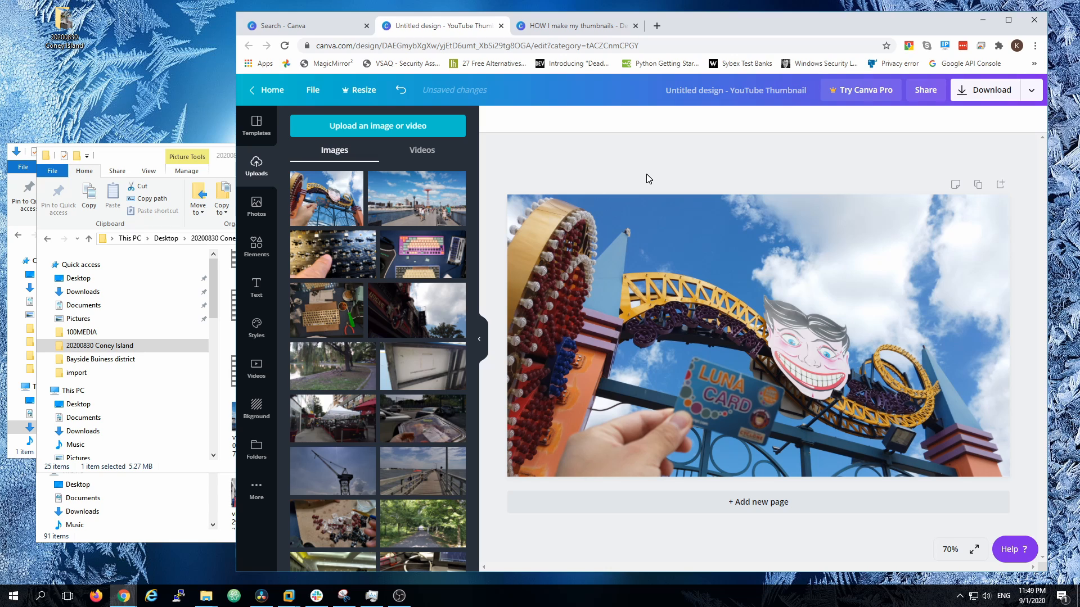
Step: Browse the ready-made font combinations for a title style that suits the thumbnail
{"action": "left_click", "coordinate": [256, 286]}
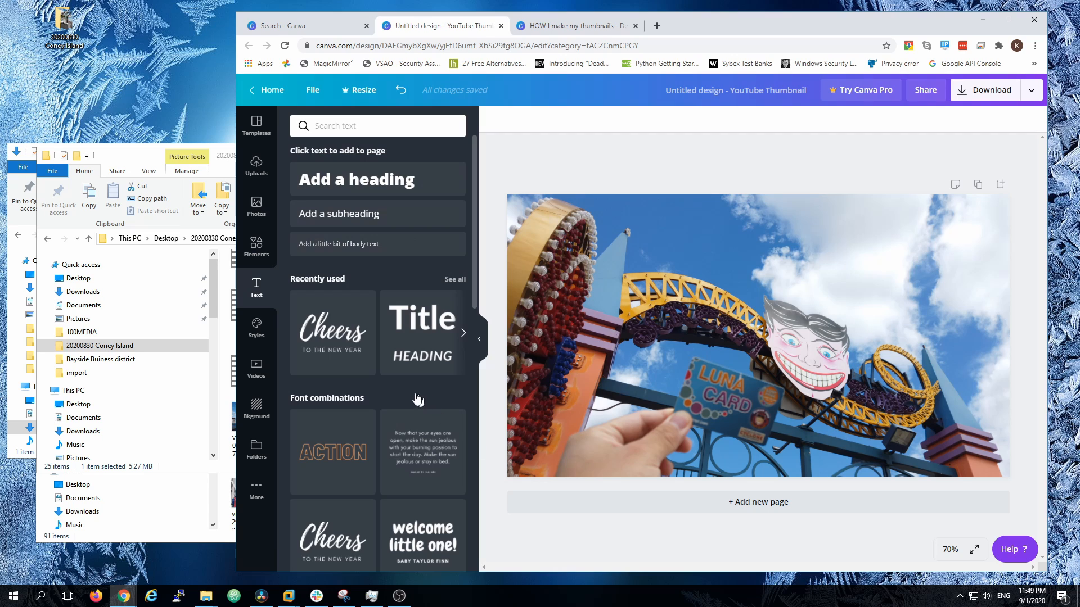
{"action": "scroll", "coordinate": [392, 433], "scroll_direction": "down", "scroll_amount": 5}
{"action": "scroll", "coordinate": [392, 434], "scroll_direction": "down", "scroll_amount": 10}
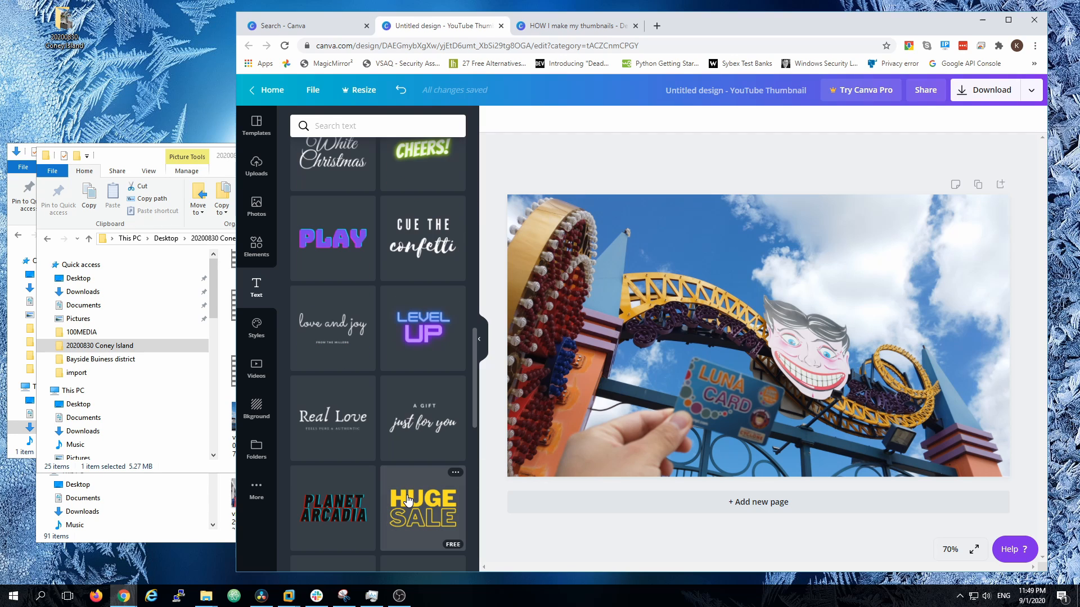
{"action": "scroll", "coordinate": [408, 500], "scroll_direction": "up", "scroll_amount": 12}
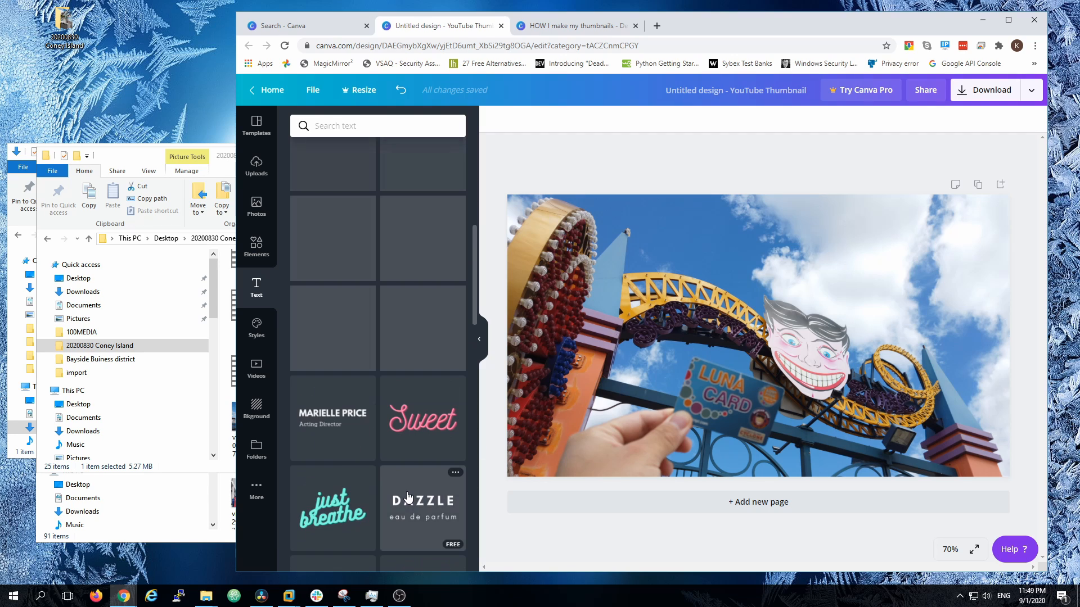
{"action": "scroll", "coordinate": [409, 487], "scroll_direction": "down", "scroll_amount": 8}
{"action": "scroll", "coordinate": [394, 439], "scroll_direction": "up", "scroll_amount": 12}
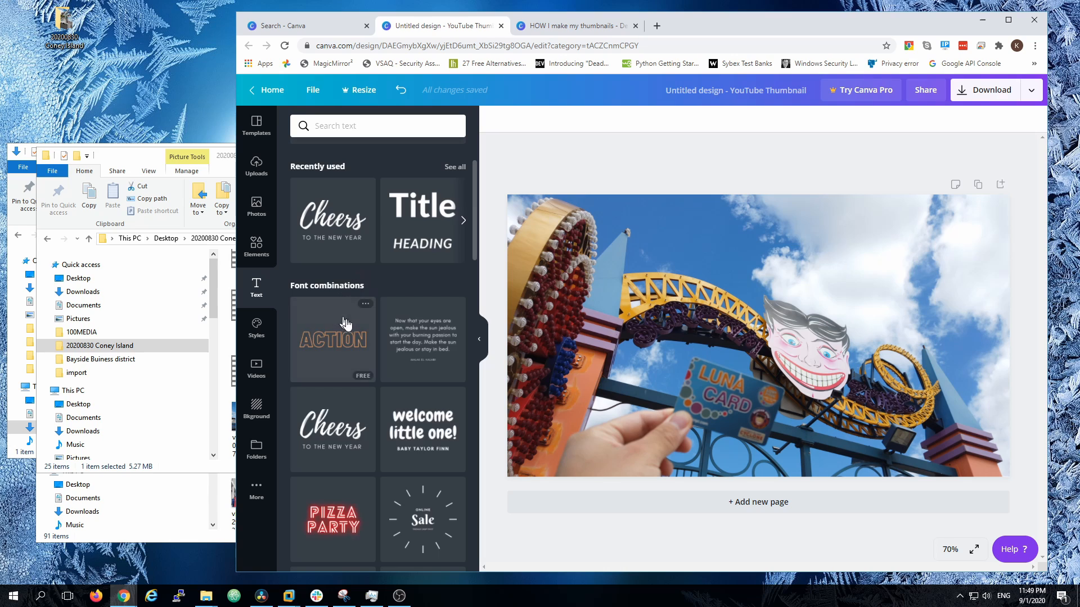
{"action": "scroll", "coordinate": [371, 348], "scroll_direction": "down", "scroll_amount": 15}
{"action": "scroll", "coordinate": [374, 353], "scroll_direction": "up", "scroll_amount": 15}
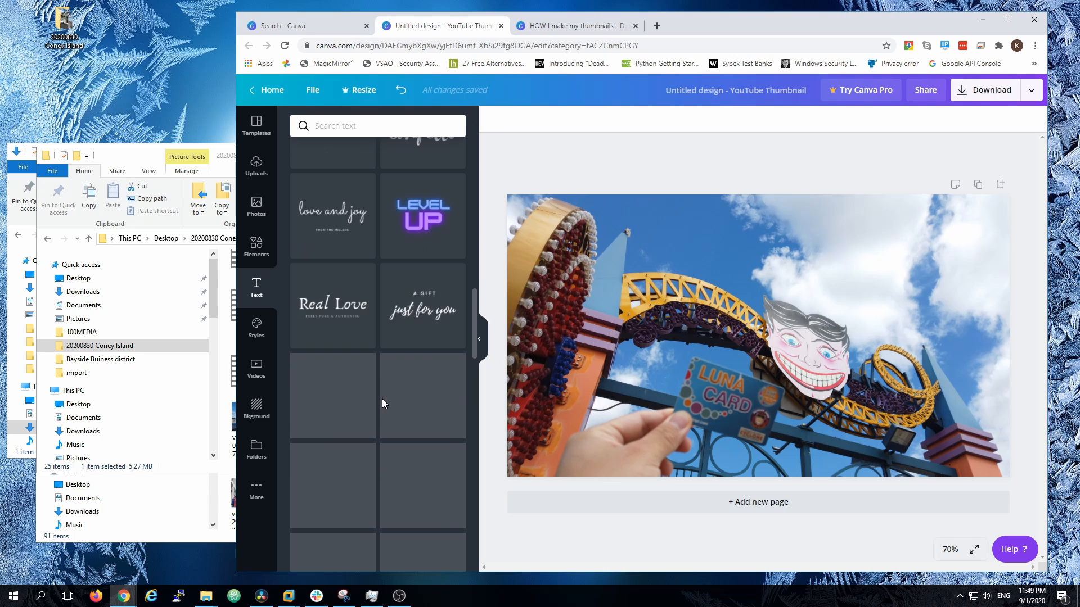
{"action": "scroll", "coordinate": [387, 450], "scroll_direction": "up", "scroll_amount": 10}
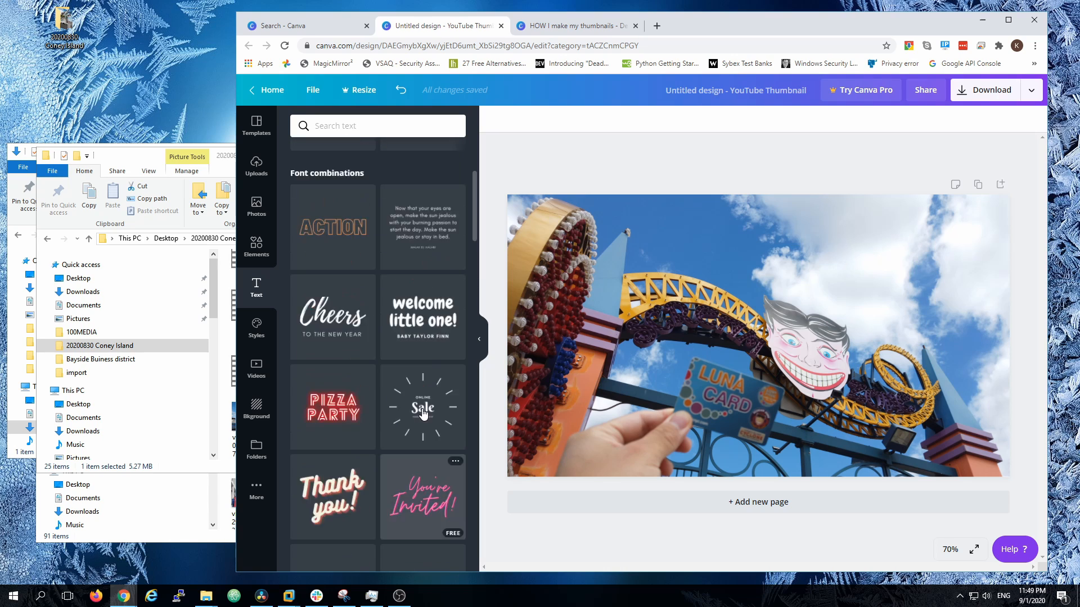
Step: Add the recently used "Cheers to the new year" text combination, move it into the sky above the roller coaster, and enlarge it slightly
{"action": "left_click", "coordinate": [333, 334]}
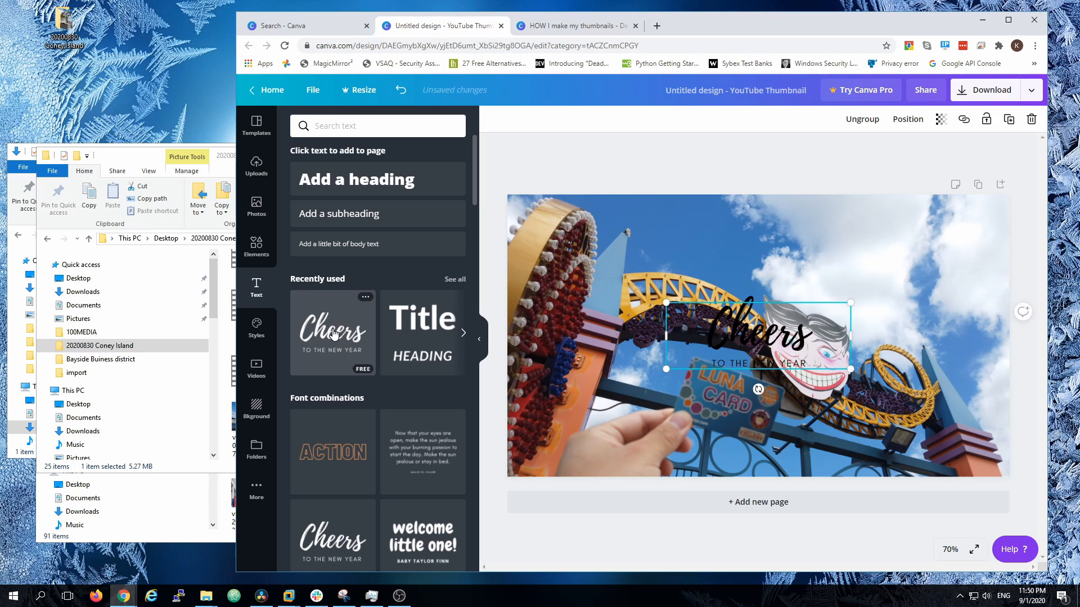
{"action": "left_click_drag", "start_coordinate": [734, 322], "coordinate": [746, 246]}
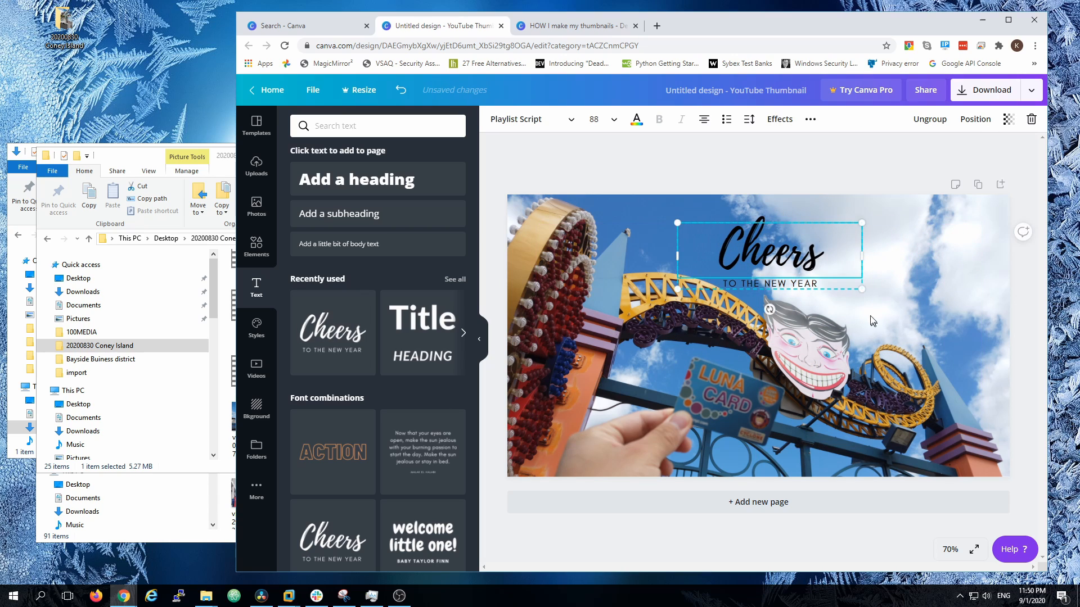
{"action": "left_click_drag", "start_coordinate": [862, 289], "coordinate": [893, 301]}
Step: Replace the heading "Cheers" with "Can't get in!!!" and widen its text box so it fits on one line
{"action": "left_click", "coordinate": [810, 277]}
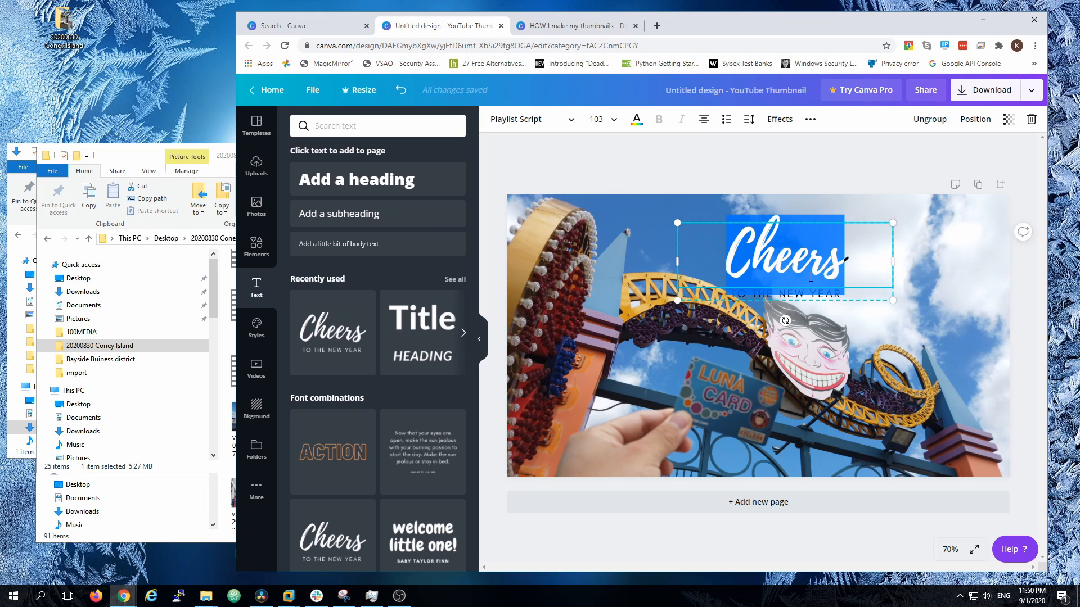
{"action": "type", "text": "Can"}
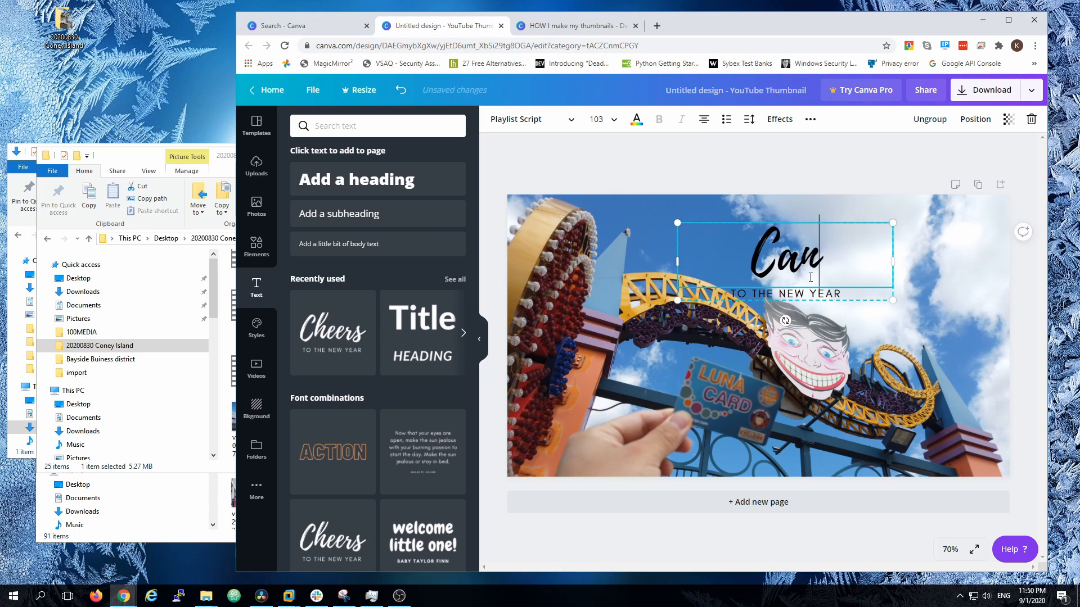
{"action": "type", "text": "'t get"}
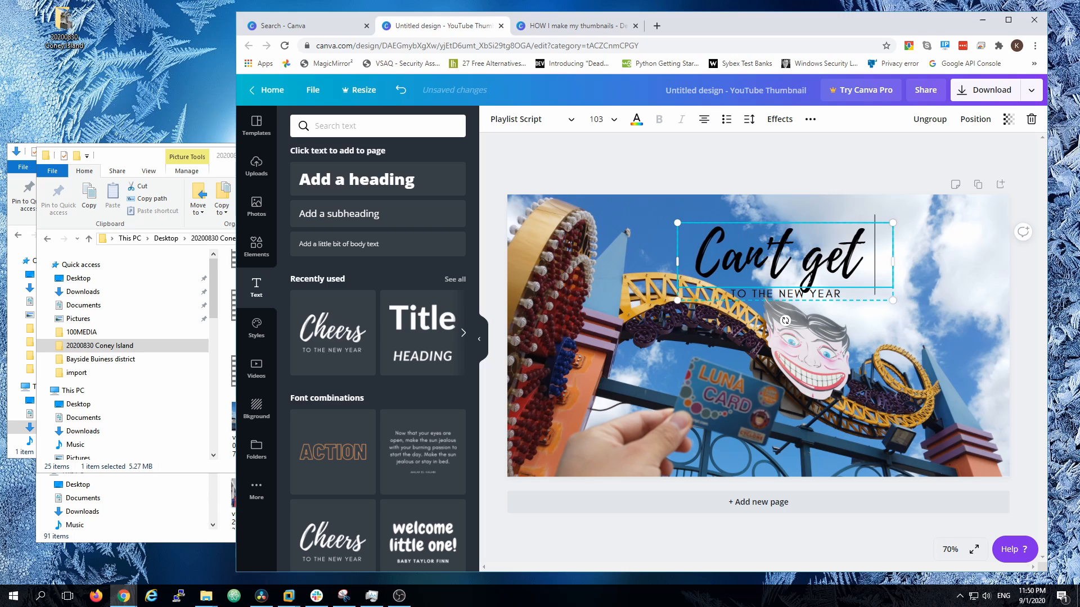
{"action": "type", "text": " in!!!"}
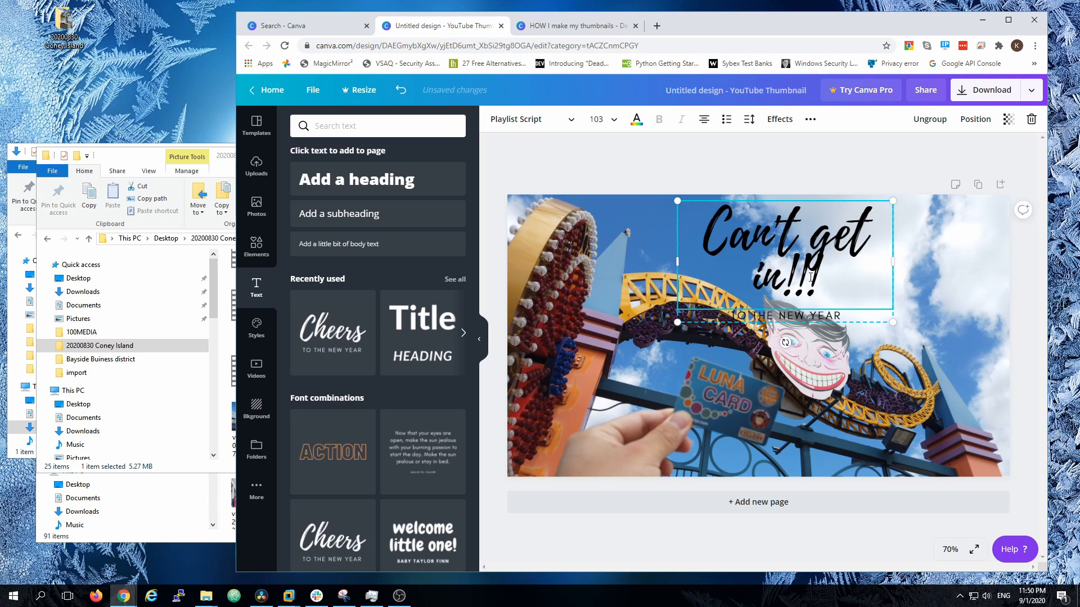
{"action": "left_click_drag", "start_coordinate": [899, 266], "coordinate": [1003, 267]}
Step: Replace the subtitle under the heading with "CONEY ISLAND BOARDWALK (8/20/2020)"
{"action": "double_click", "coordinate": [847, 261]}
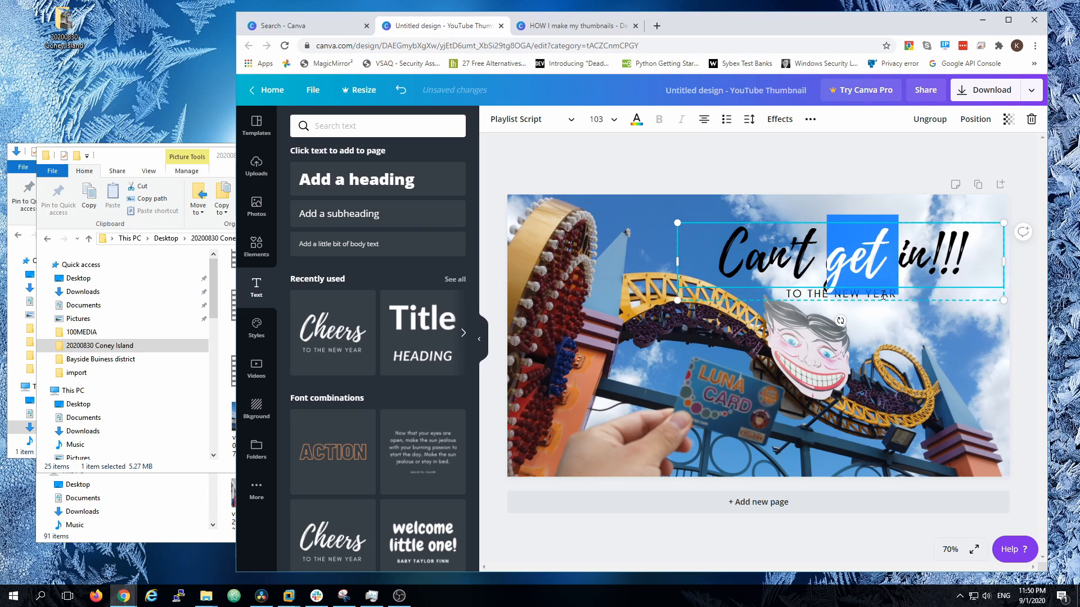
{"action": "double_click", "coordinate": [907, 290]}
{"action": "left_click", "coordinate": [869, 296]}
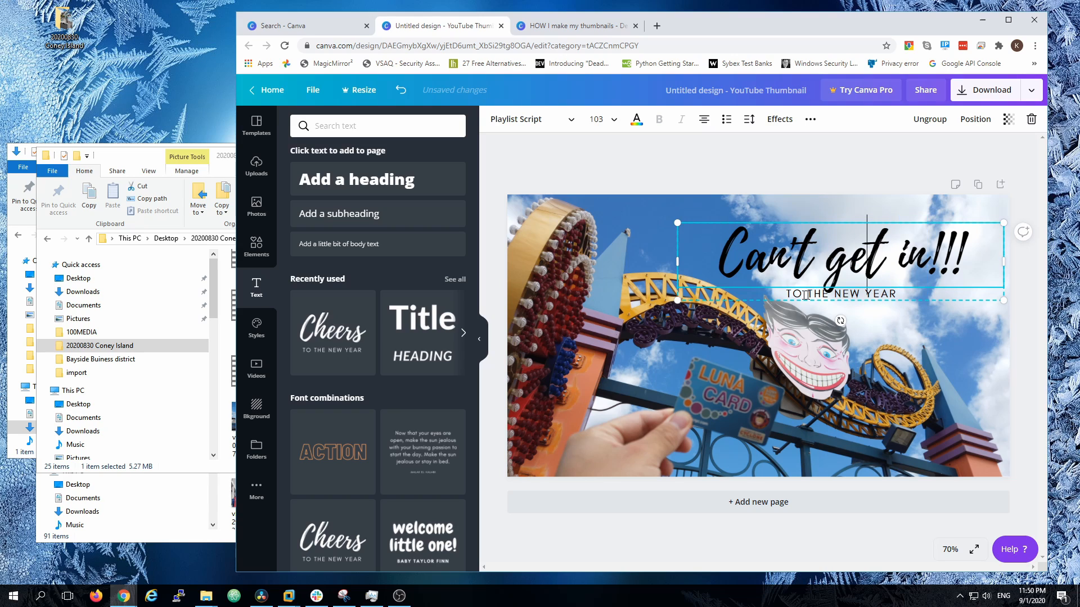
{"action": "double_click", "coordinate": [782, 295]}
{"action": "left_click", "coordinate": [780, 297]}
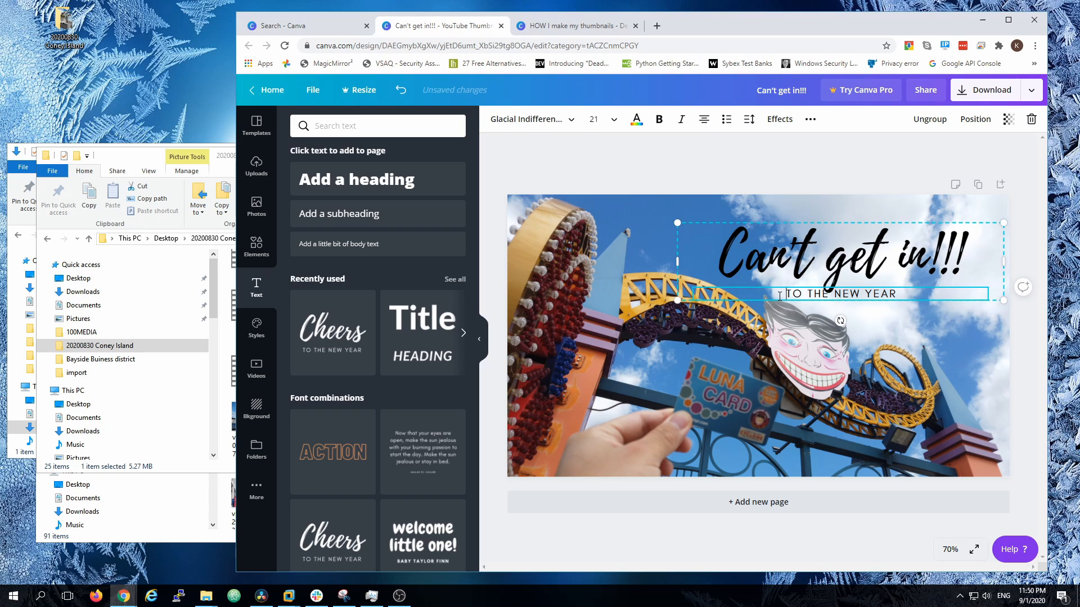
{"action": "double_click", "coordinate": [780, 296]}
{"action": "key", "text": "BackSpace"}
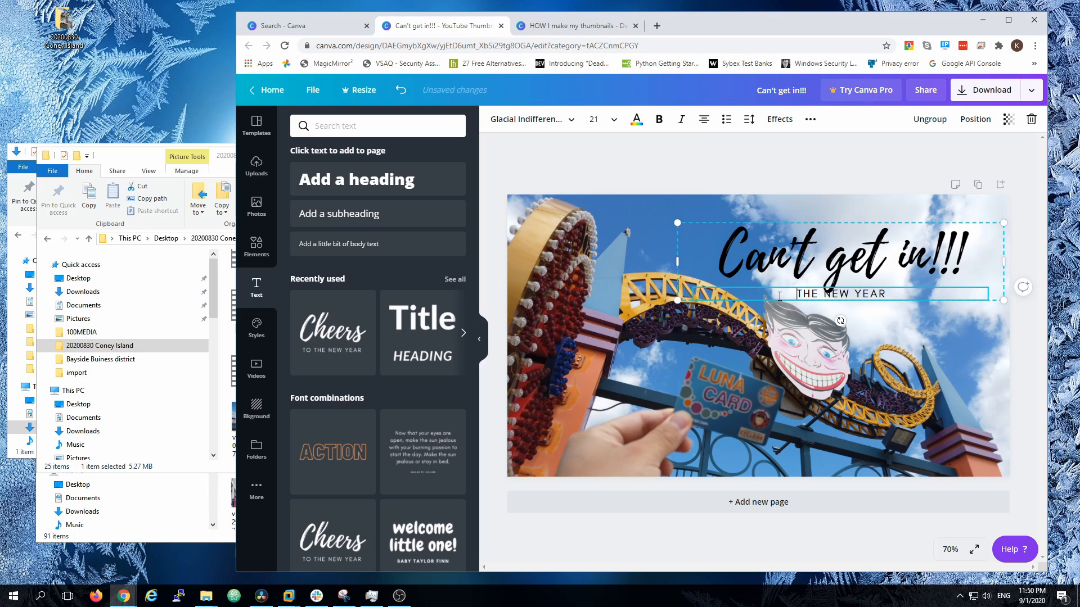
{"action": "key", "text": "Delete"}
{"action": "key", "text": "Delete"}
{"action": "key", "text": "Delete"}
{"action": "key", "text": "Delete"}
{"action": "key", "text": "Delete"}
{"action": "key", "text": "Delete"}
{"action": "key", "text": "Delete"}
{"action": "key", "text": "Delete"}
{"action": "key", "text": "Delete"}
{"action": "key", "text": "Delete"}
{"action": "key", "text": "Delete"}
{"action": "key", "text": "Delete"}
{"action": "type", "text": "CONEY ISLAND "}
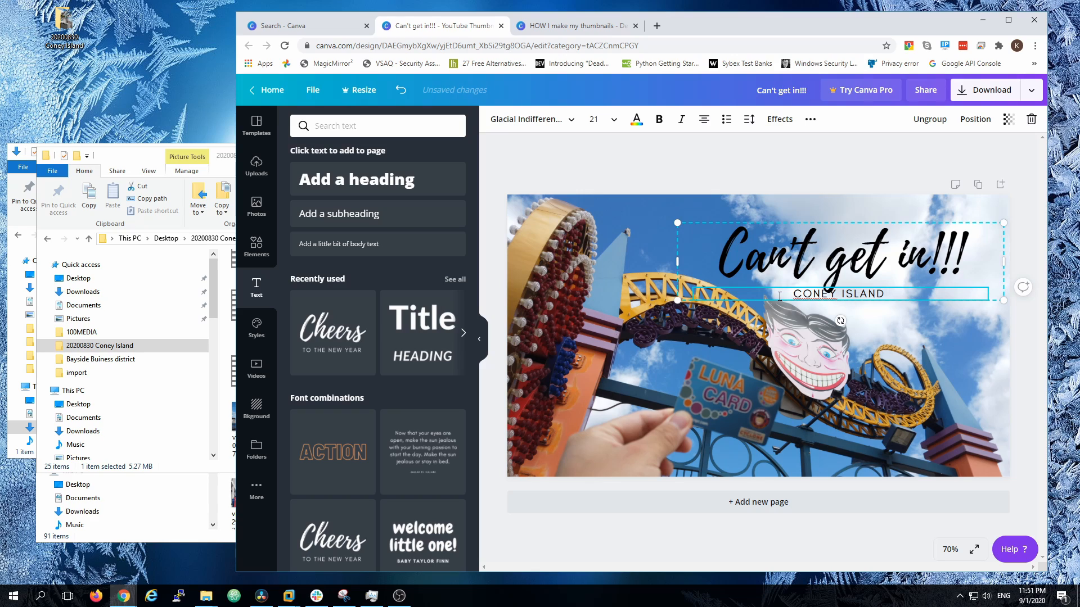
{"action": "type", "text": "BAO"}
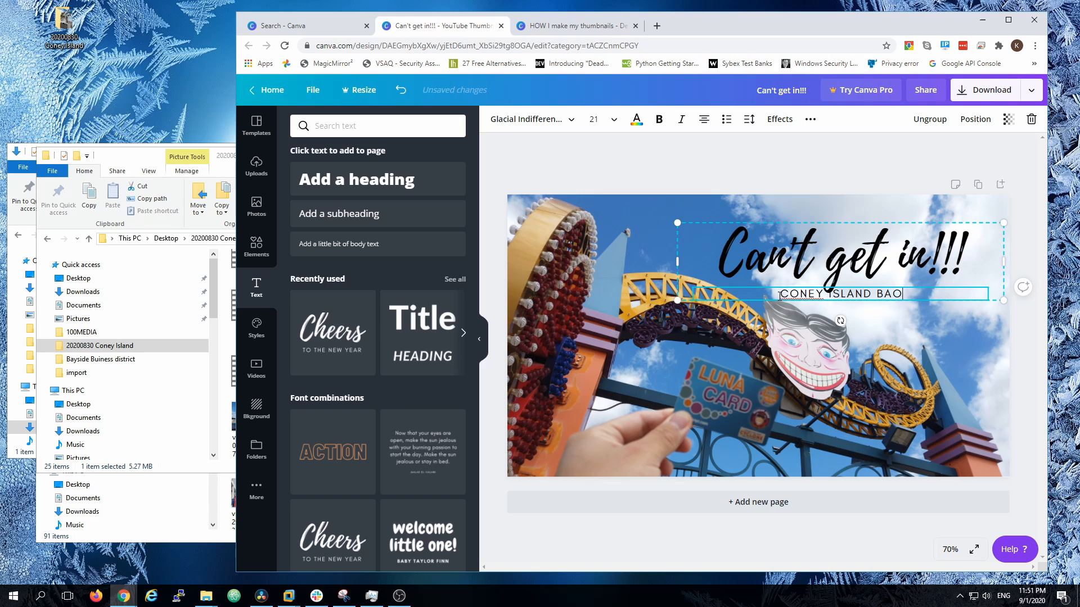
{"action": "key", "text": "BackSpace"}
{"action": "key", "text": "BackSpace"}
{"action": "type", "text": "OAR"}
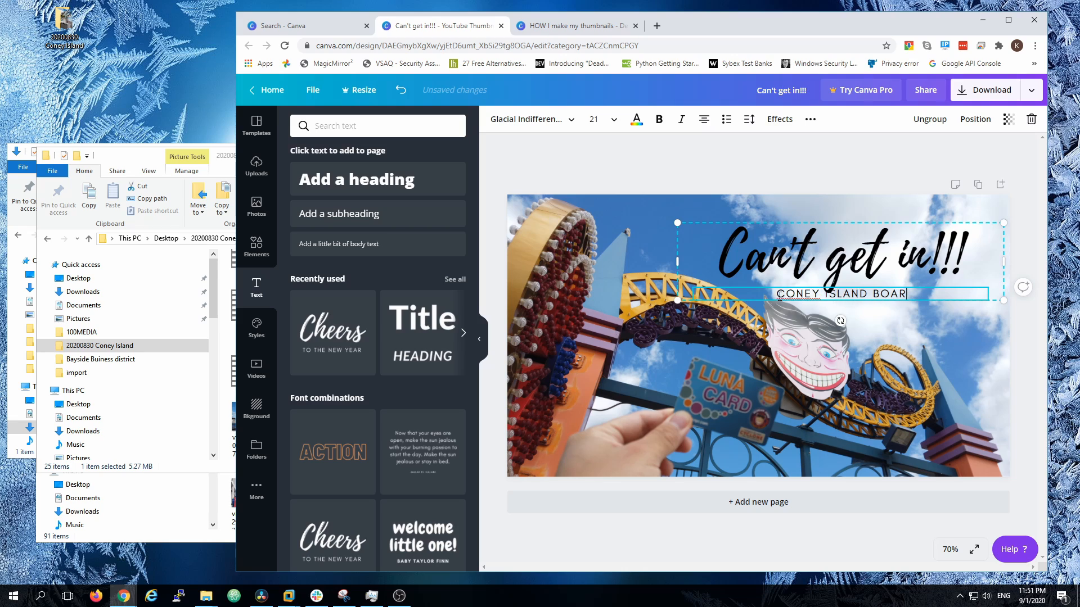
{"action": "type", "text": "DWALK ("}
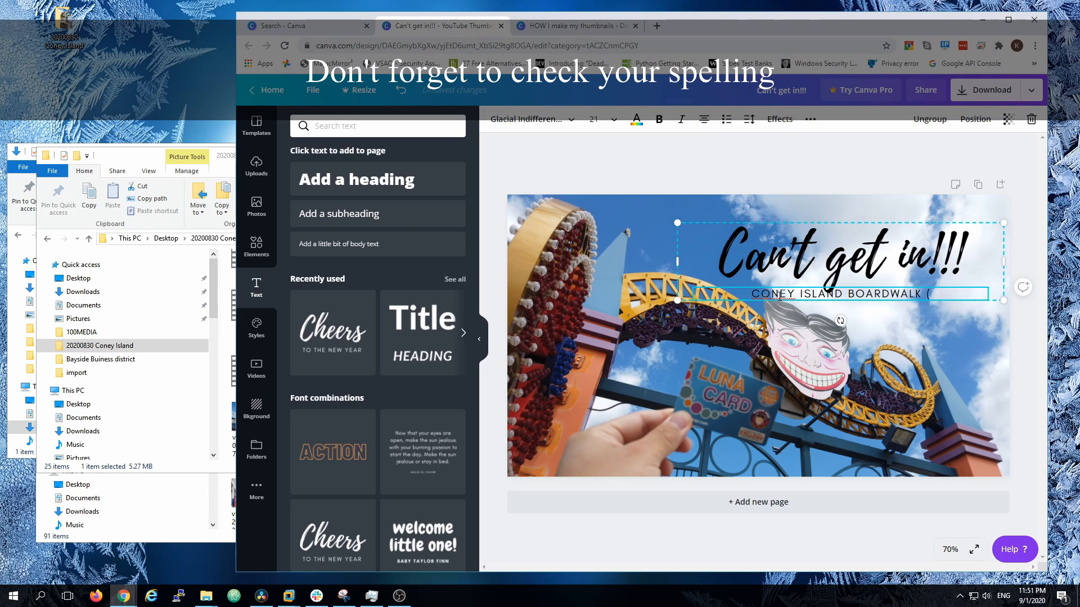
{"action": "type", "text": "8/20/"}
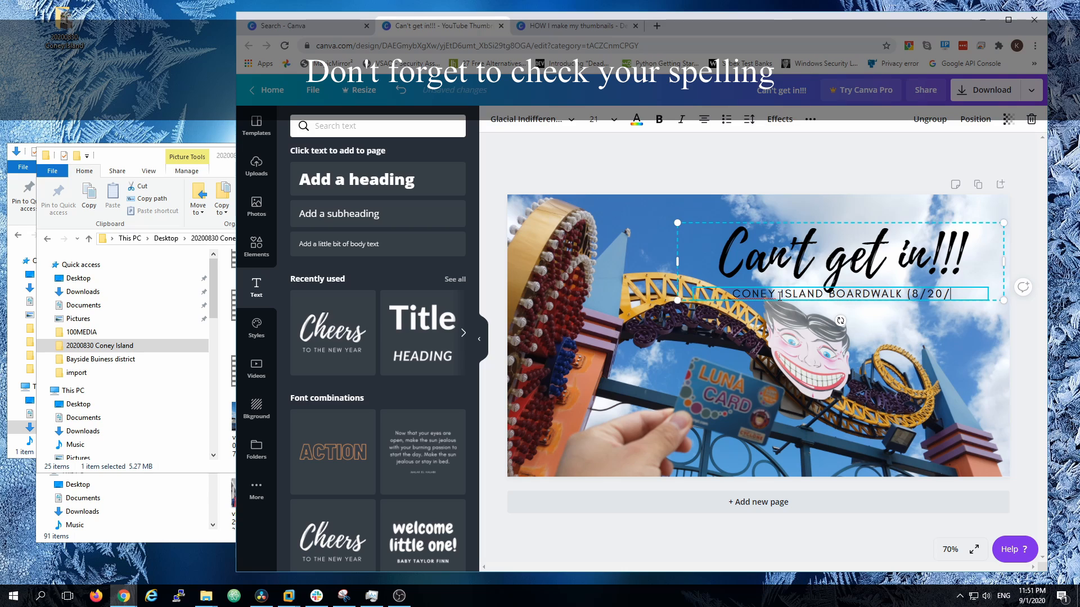
{"action": "type", "text": "2020)"}
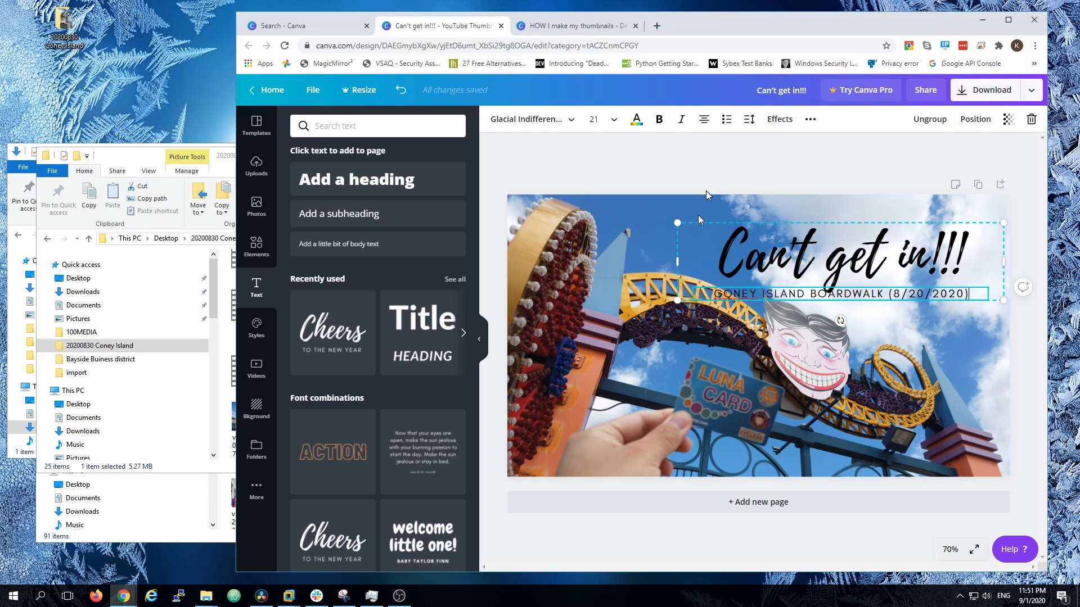
Step: Move the title group slightly upward and align it with the right edge of the page
{"action": "left_click", "coordinate": [712, 149]}
{"action": "left_click_drag", "start_coordinate": [799, 264], "coordinate": [804, 248]}
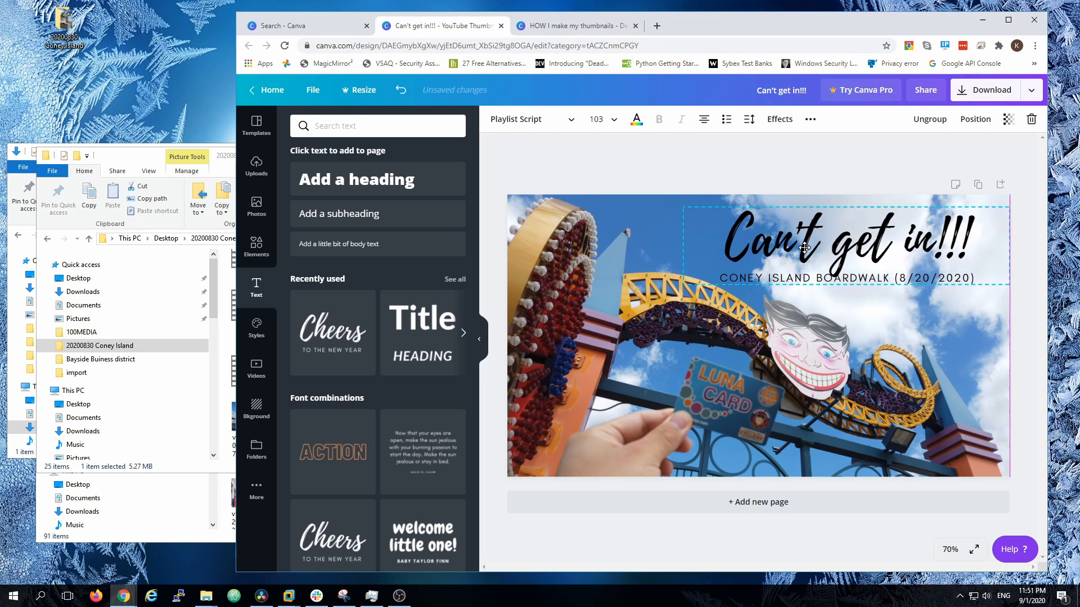
{"action": "left_click", "coordinate": [714, 177]}
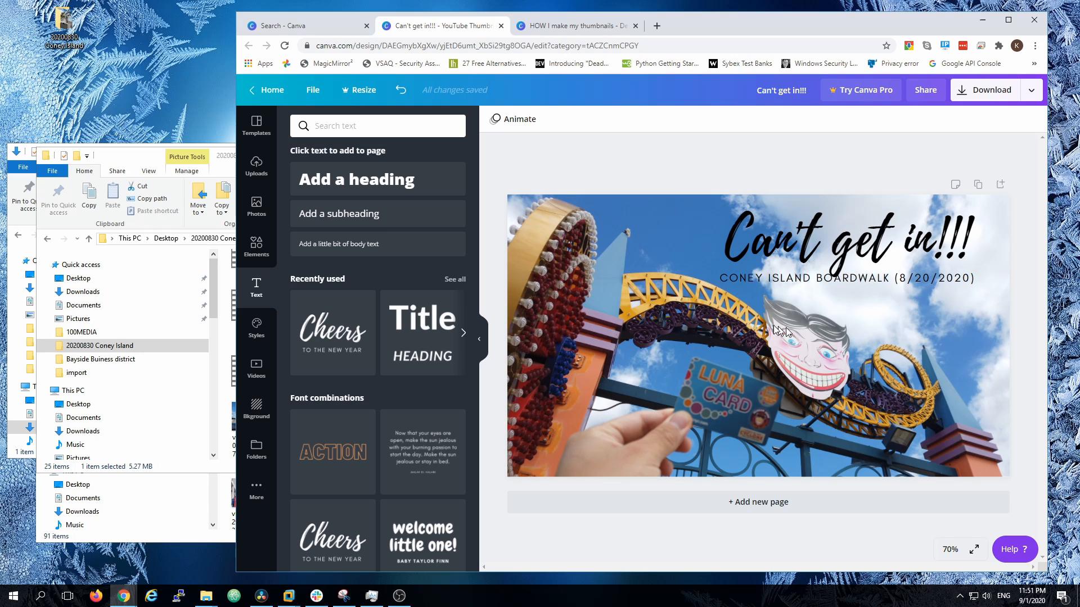
Step: Enlarge the title group across nearly the full page width, giving the heading a size of 154, and select the word "Can't"
{"action": "left_click", "coordinate": [725, 254]}
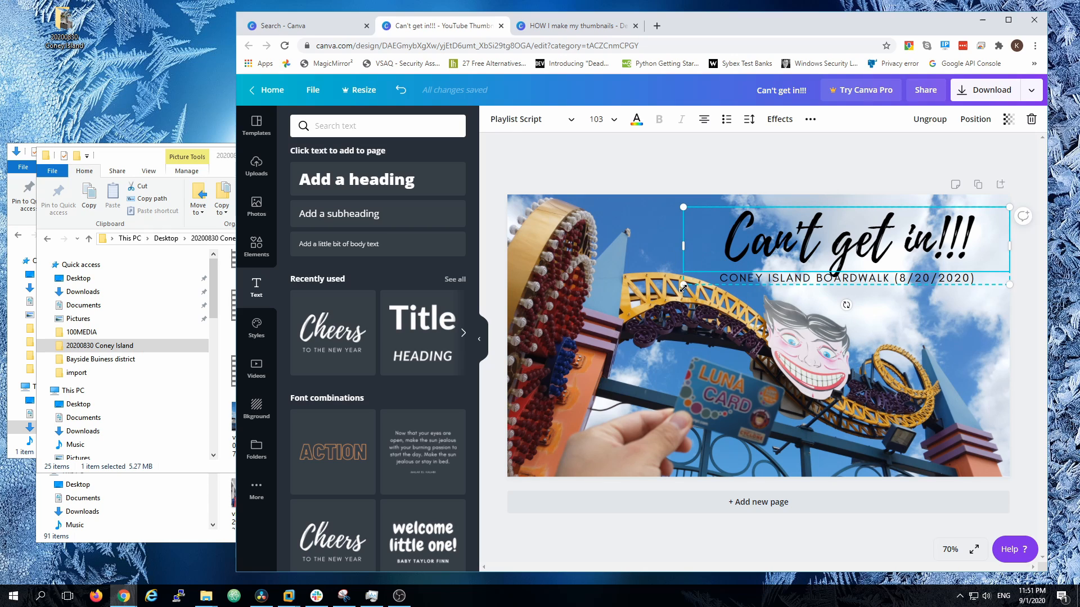
{"action": "mouse_move", "coordinate": [683, 288]}
{"action": "left_mouse_down"}
{"action": "mouse_move", "coordinate": [639, 298]}
{"action": "mouse_move", "coordinate": [672, 291]}
{"action": "left_mouse_up"}
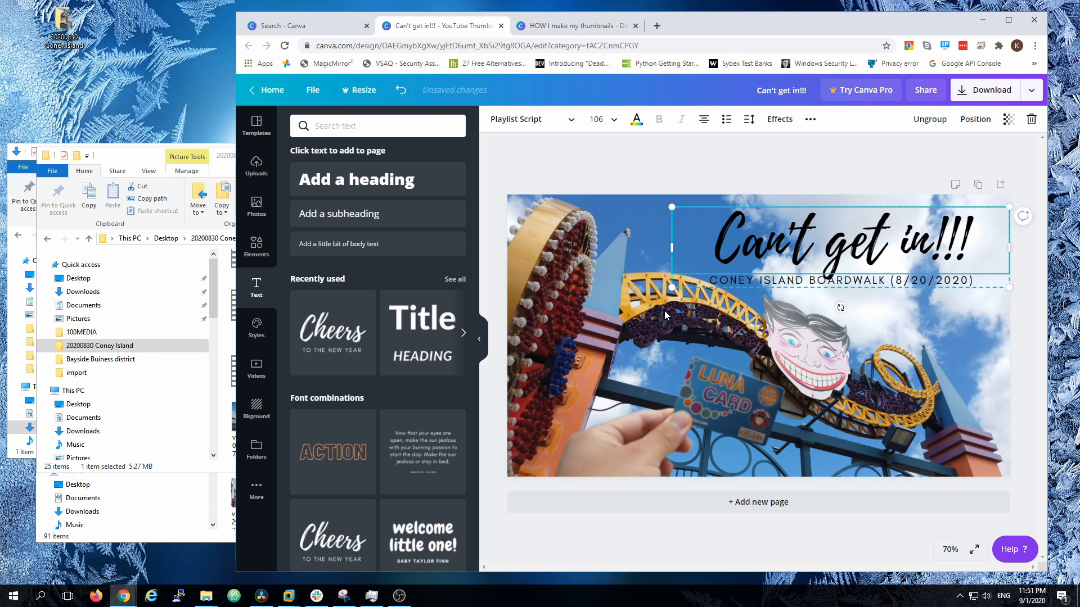
{"action": "left_click_drag", "start_coordinate": [671, 291], "coordinate": [551, 391]}
{"action": "double_click", "coordinate": [578, 261]}
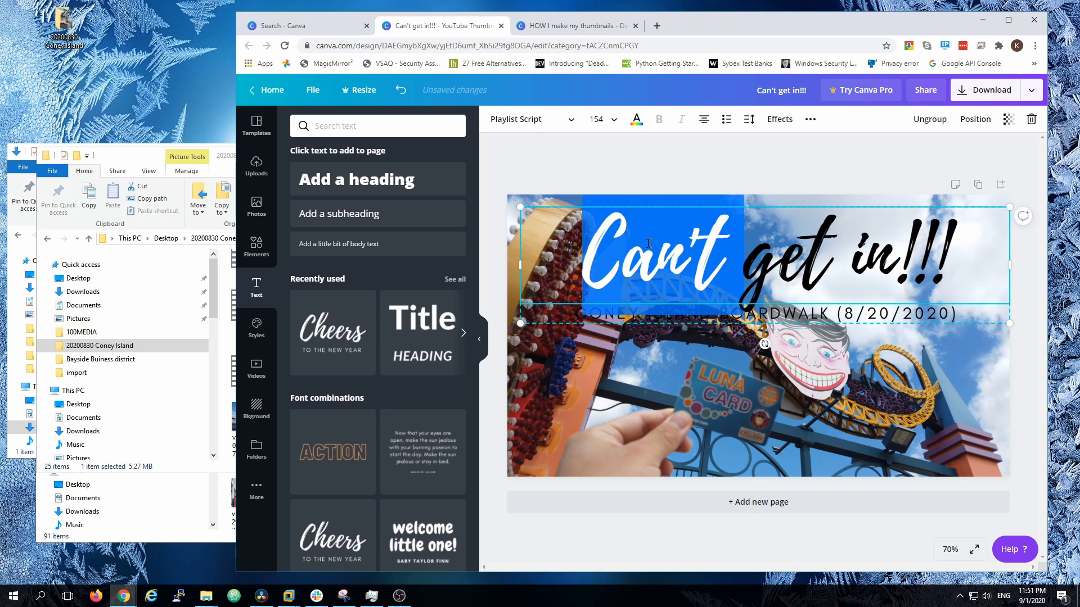
{"action": "left_click", "coordinate": [636, 119]}
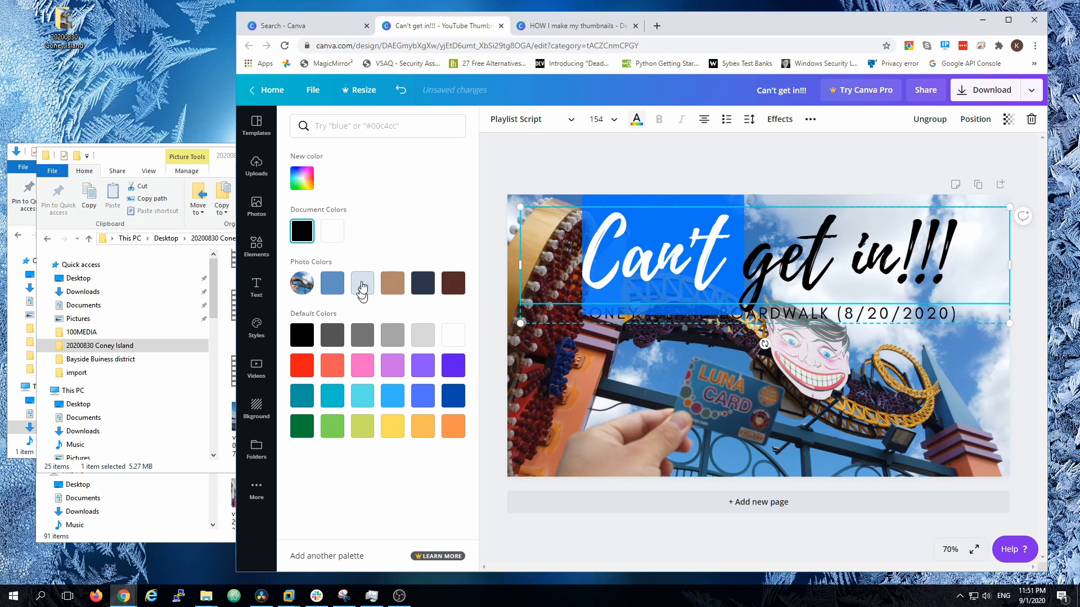
{"action": "left_click", "coordinate": [636, 119]}
{"action": "left_click", "coordinate": [669, 176]}
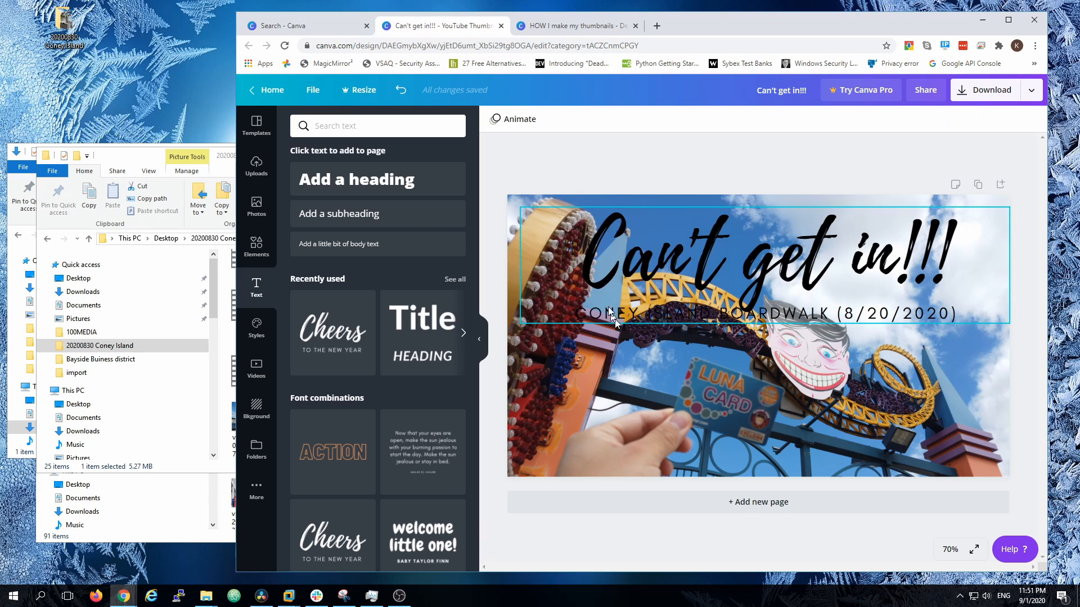
Step: Add a square shape to the page and stretch it into a wide rectangle covering the title and subtitle
{"action": "left_click", "coordinate": [256, 246]}
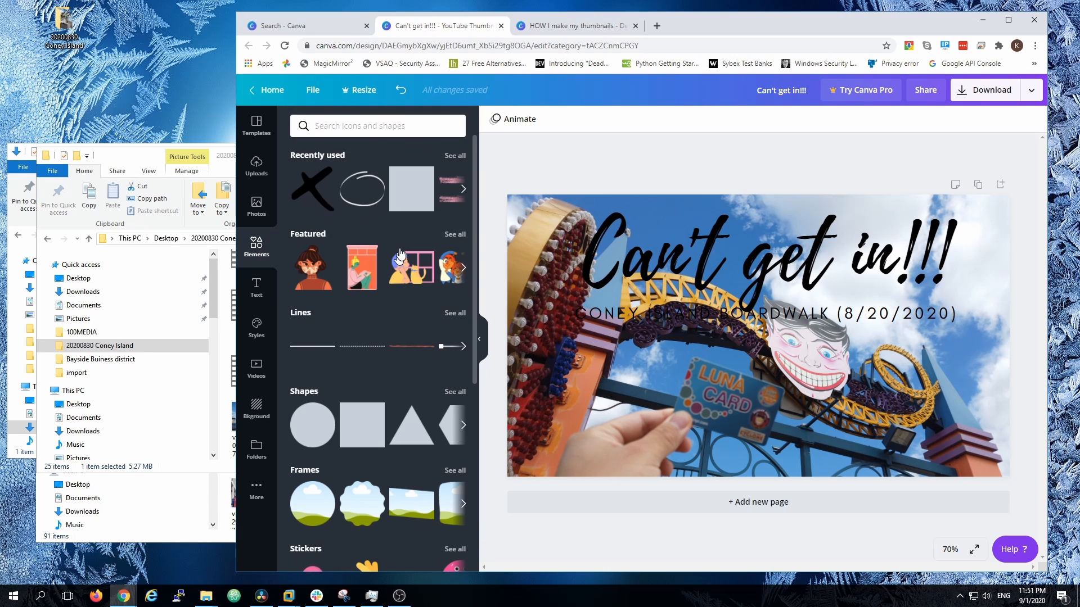
{"action": "left_click", "coordinate": [362, 425]}
{"action": "left_click_drag", "start_coordinate": [775, 389], "coordinate": [613, 324]}
{"action": "left_click_drag", "start_coordinate": [690, 267], "coordinate": [990, 241]}
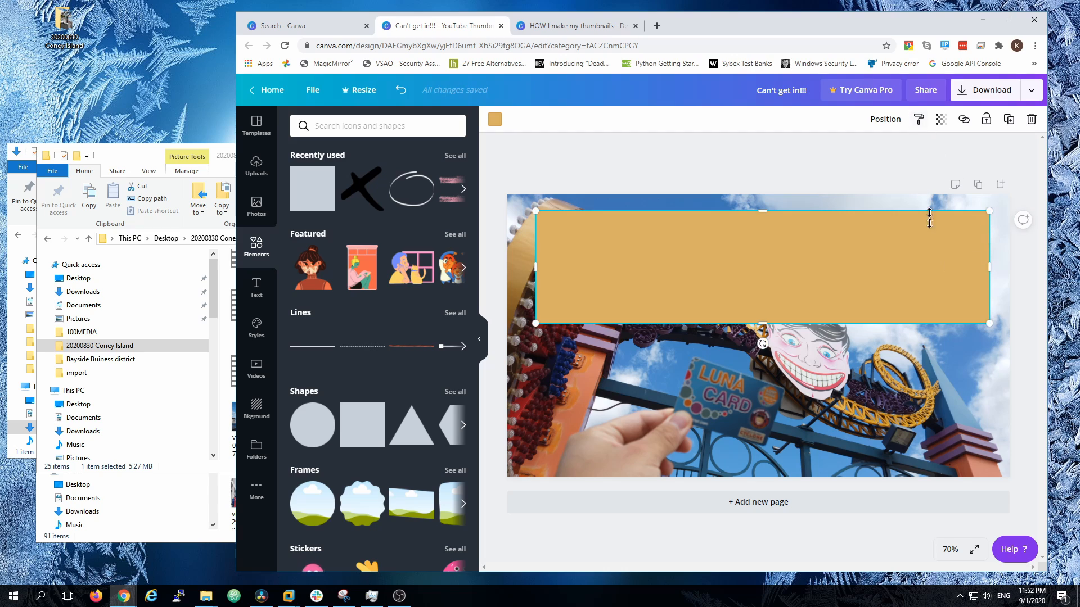
Step: Send the rectangle backward behind the title text, set its transparency to 49, and deselect everything
{"action": "right_click", "coordinate": [877, 270]}
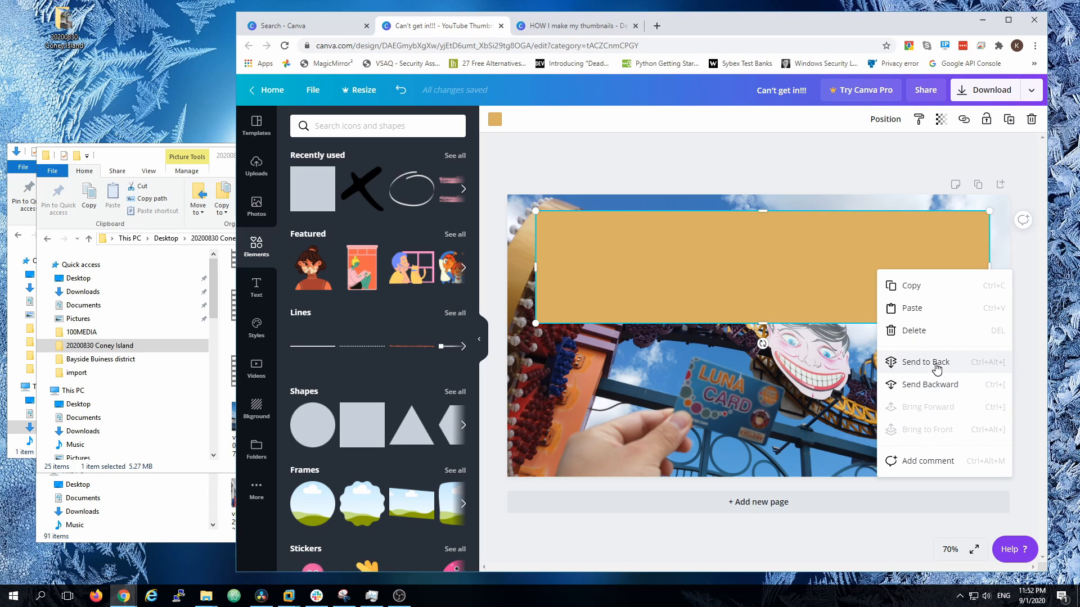
{"action": "left_click", "coordinate": [929, 384]}
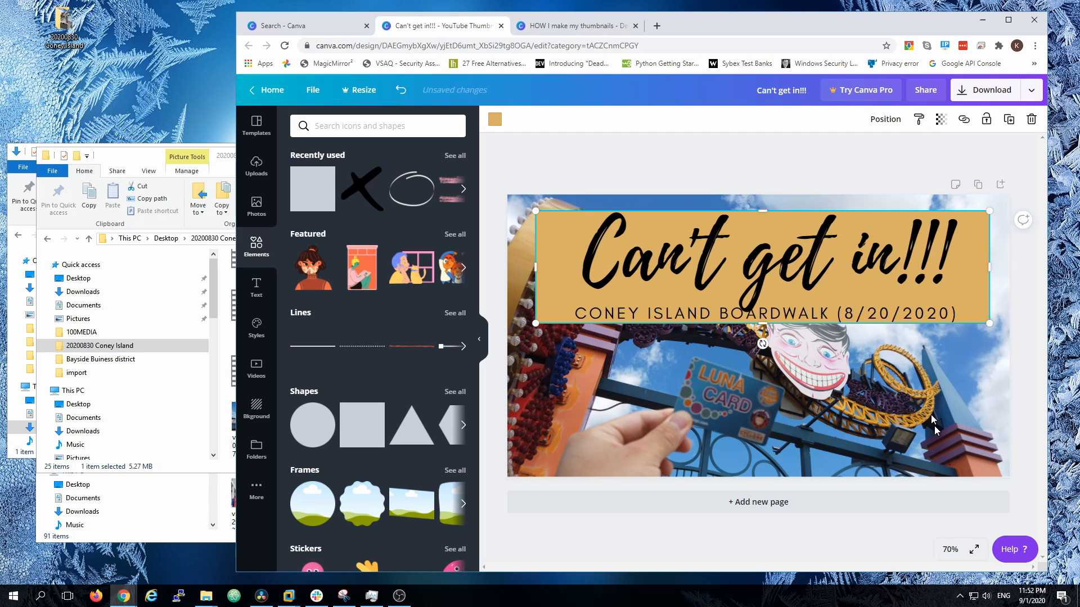
{"action": "left_click", "coordinate": [940, 118]}
{"action": "left_click_drag", "start_coordinate": [905, 148], "coordinate": [872, 158]}
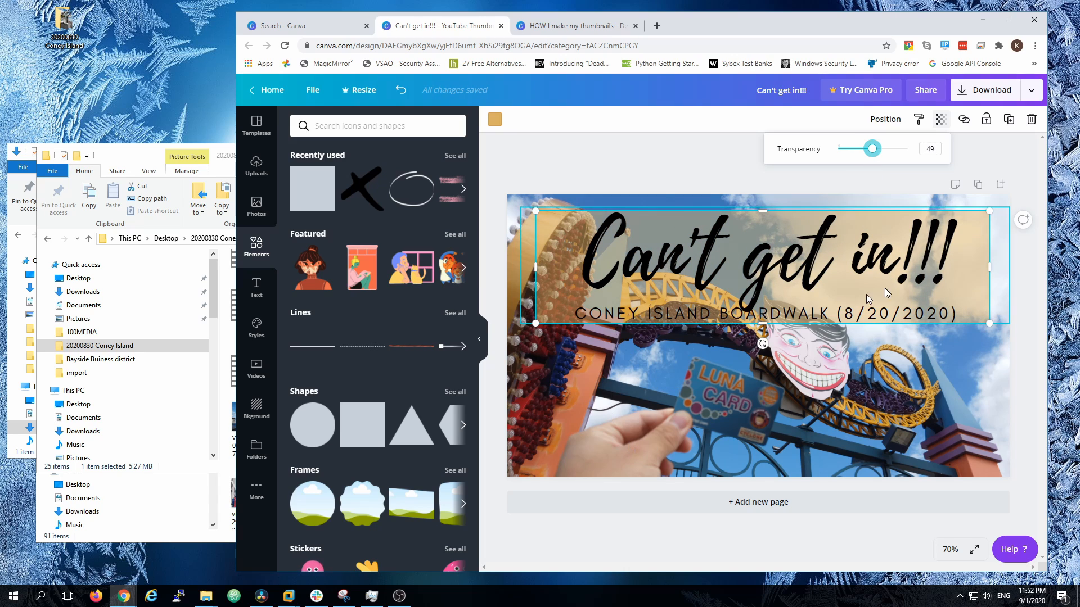
{"action": "left_click", "coordinate": [967, 293]}
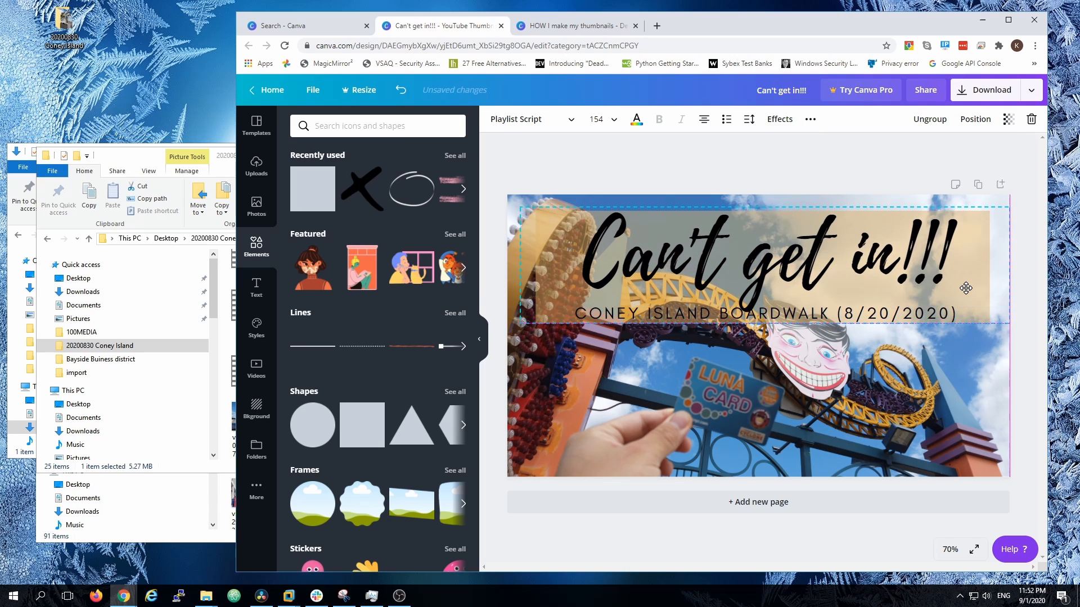
{"action": "left_click", "coordinate": [793, 163]}
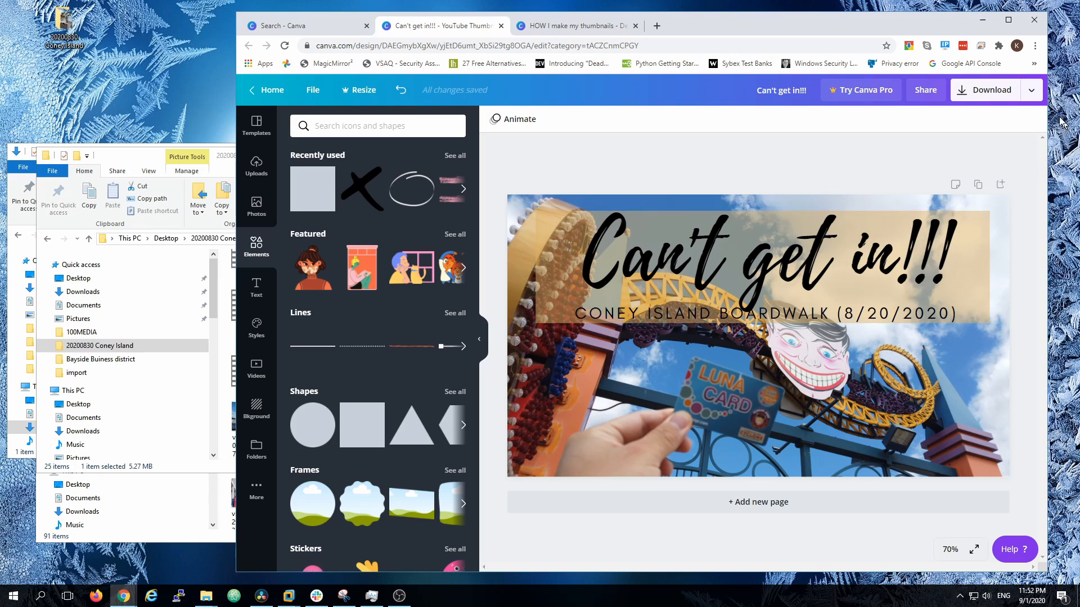
Step: Download the finished thumbnail design as a JPG file
{"action": "left_click", "coordinate": [984, 95]}
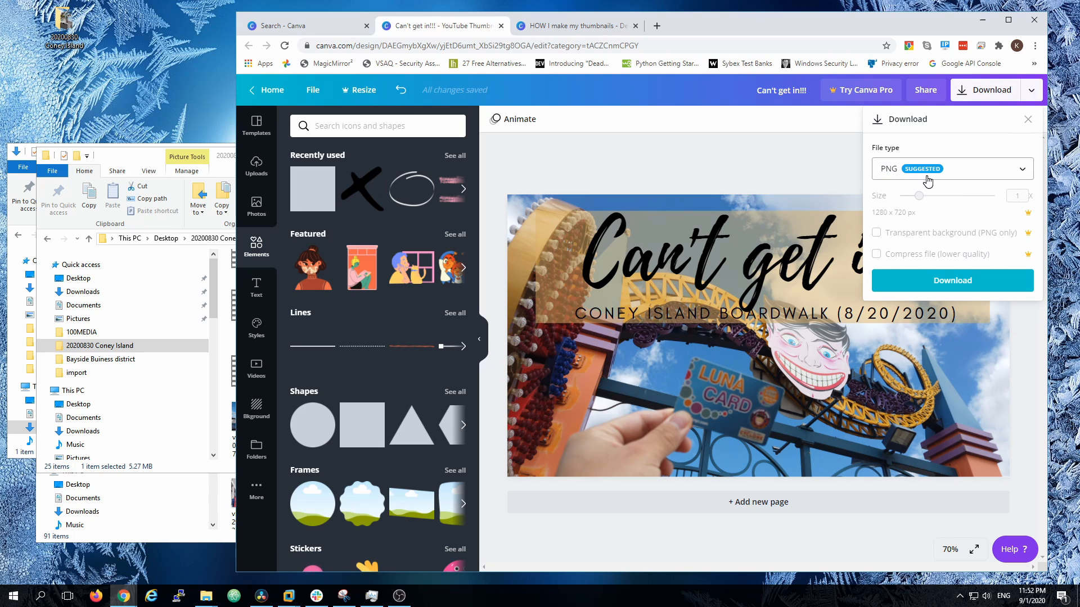
{"action": "left_click", "coordinate": [955, 175]}
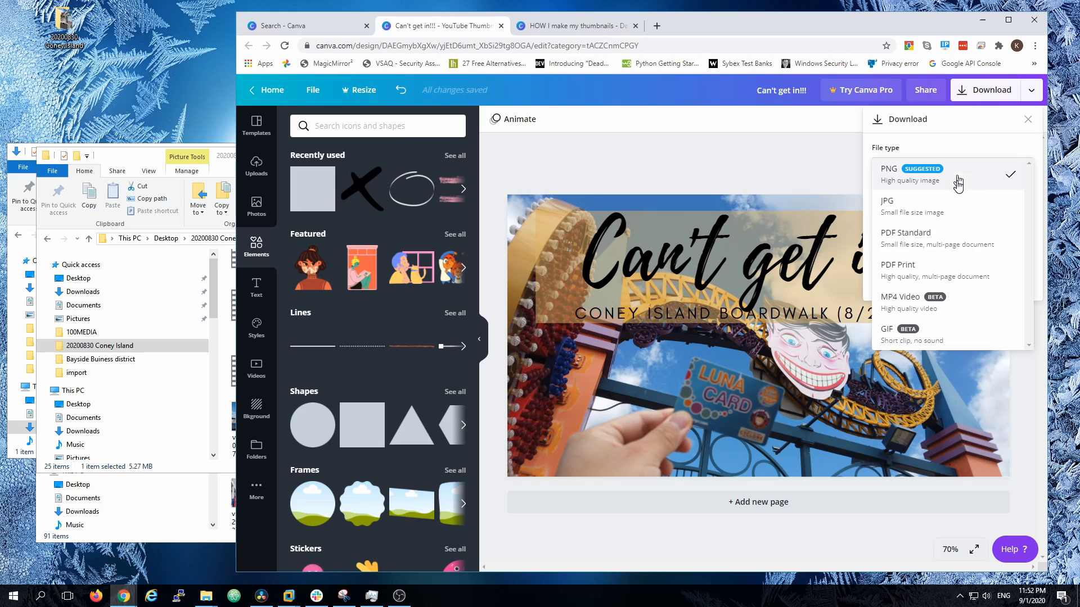
{"action": "left_click", "coordinate": [915, 212]}
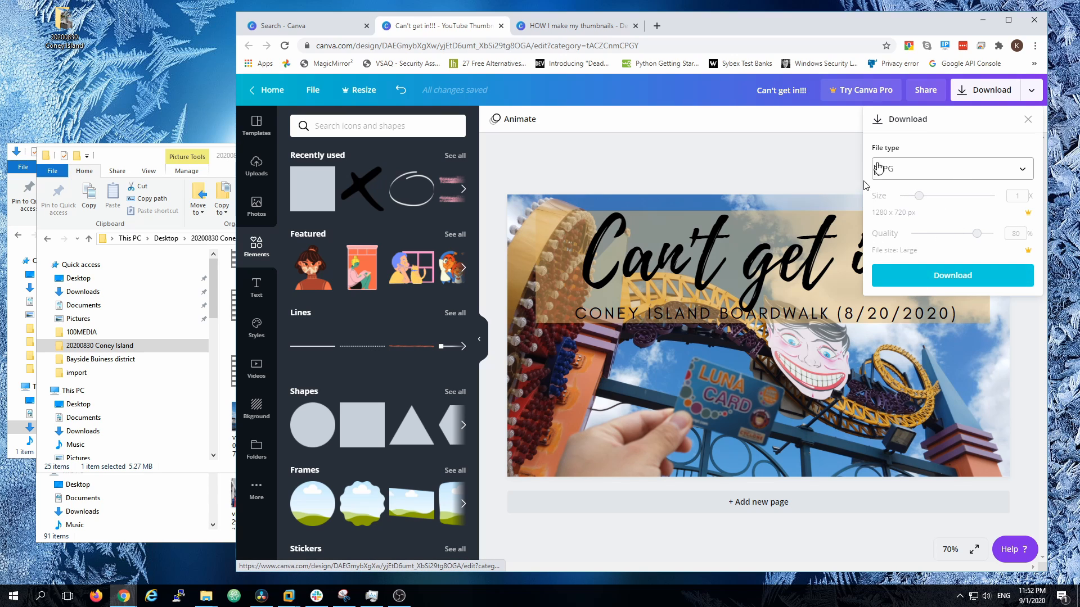
{"action": "left_click", "coordinate": [952, 275]}
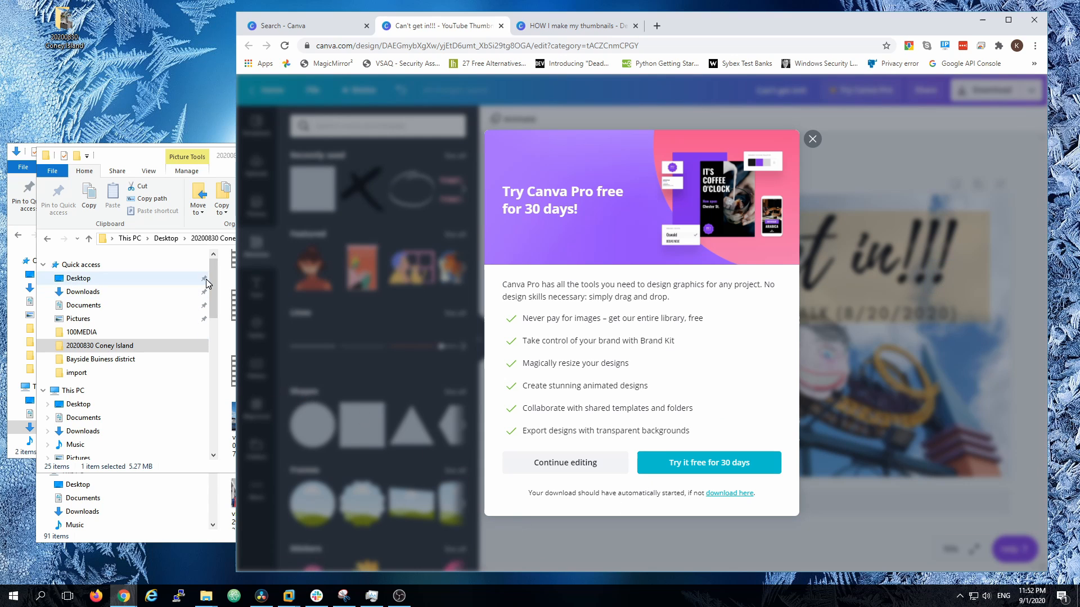
Step: Open "Can't get in!!!.jpg" from the Downloads folder to check the exported thumbnail, and close the viewer
{"action": "left_click", "coordinate": [84, 291]}
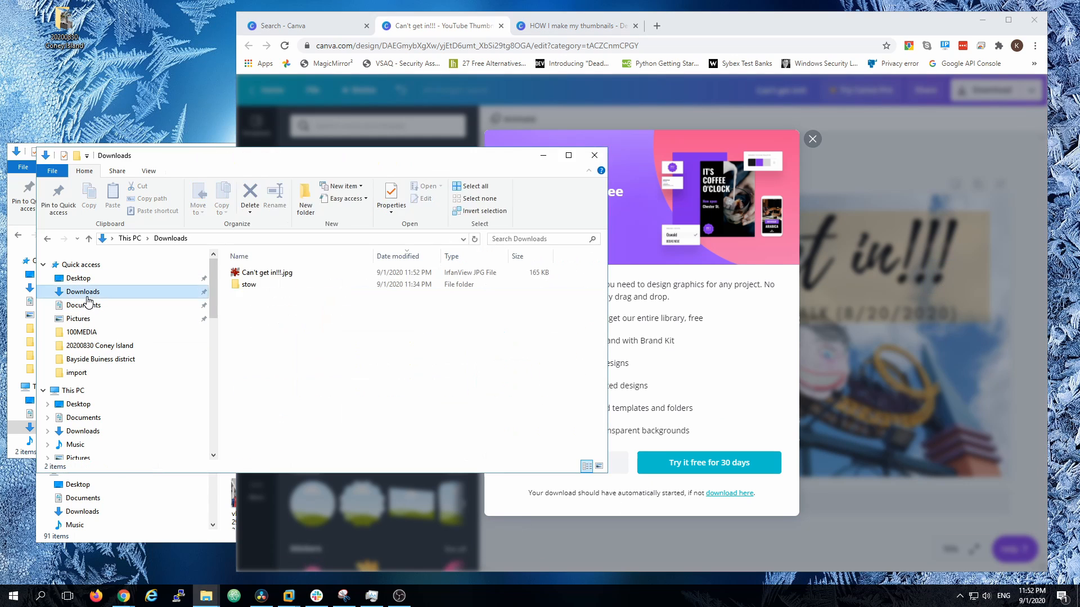
{"action": "double_click", "coordinate": [268, 273]}
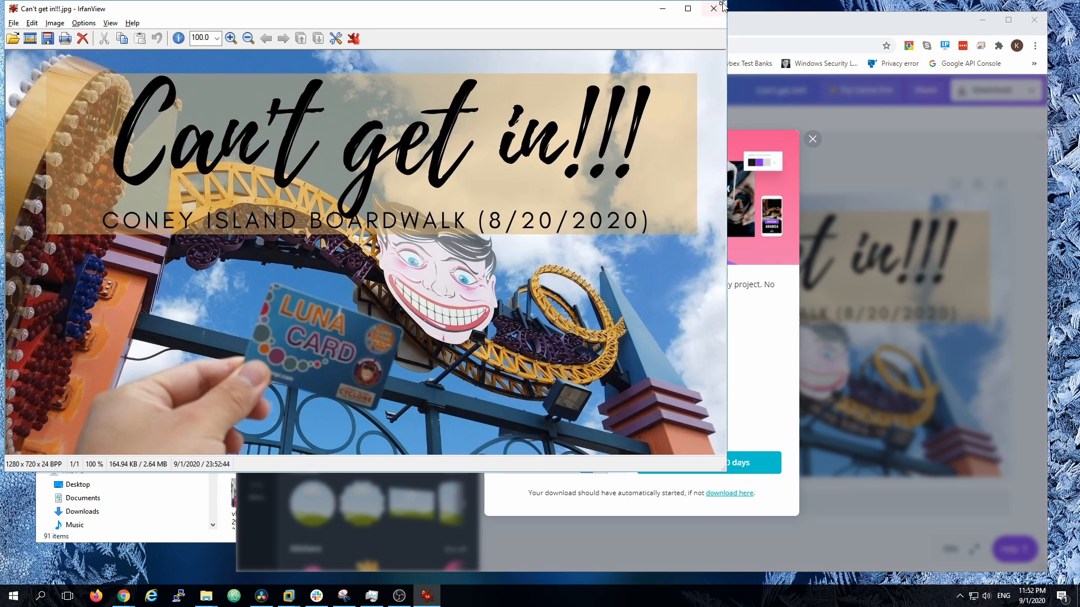
{"action": "left_click", "coordinate": [713, 8]}
Step: Switch to YouTube Studio and open the details page of the private Coney Island boardwalk video
{"action": "left_click", "coordinate": [720, 25]}
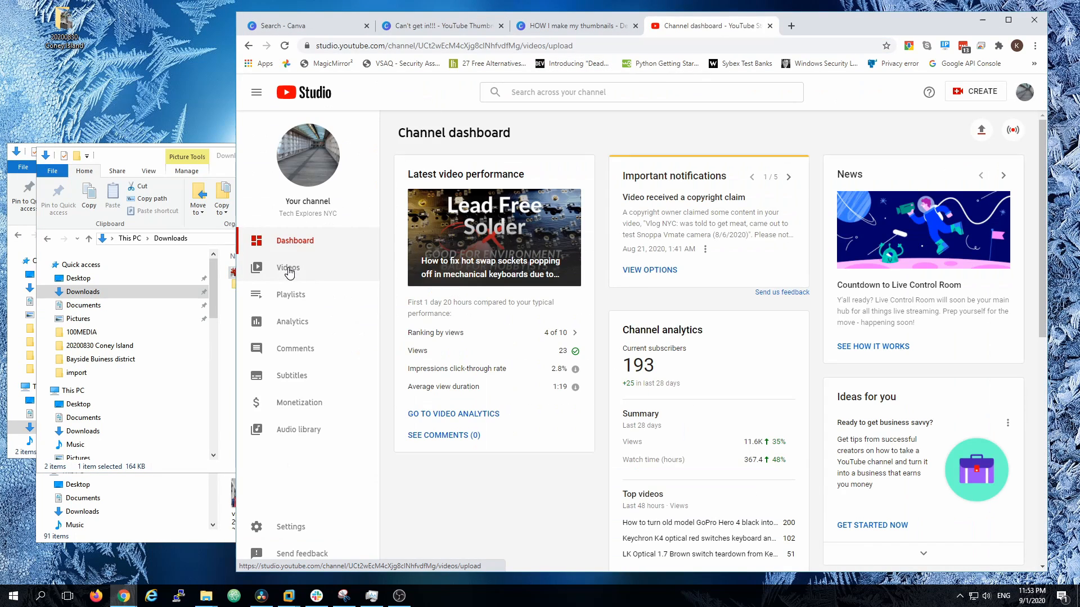
{"action": "left_click", "coordinate": [289, 273]}
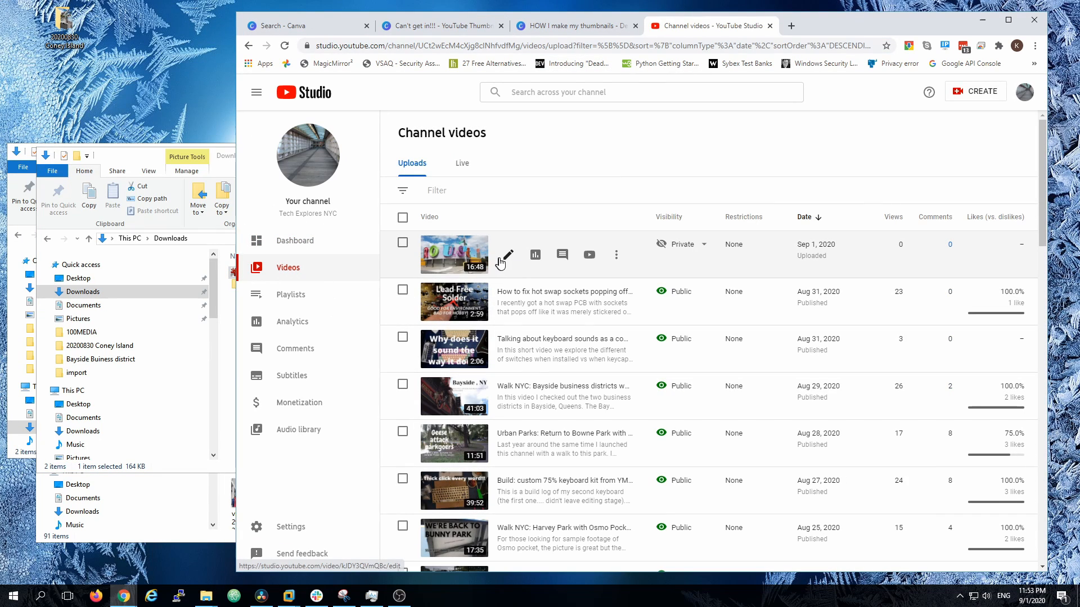
{"action": "left_click", "coordinate": [500, 260]}
{"action": "scroll", "coordinate": [520, 349], "scroll_direction": "down", "scroll_amount": 3}
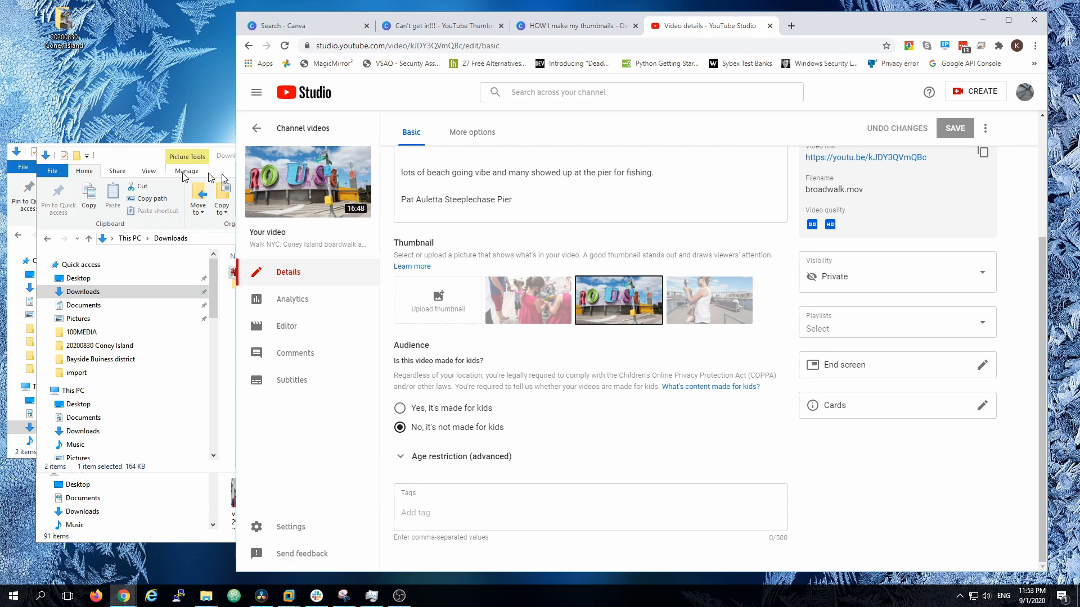
{"action": "scroll", "coordinate": [487, 353], "scroll_direction": "up", "scroll_amount": 3}
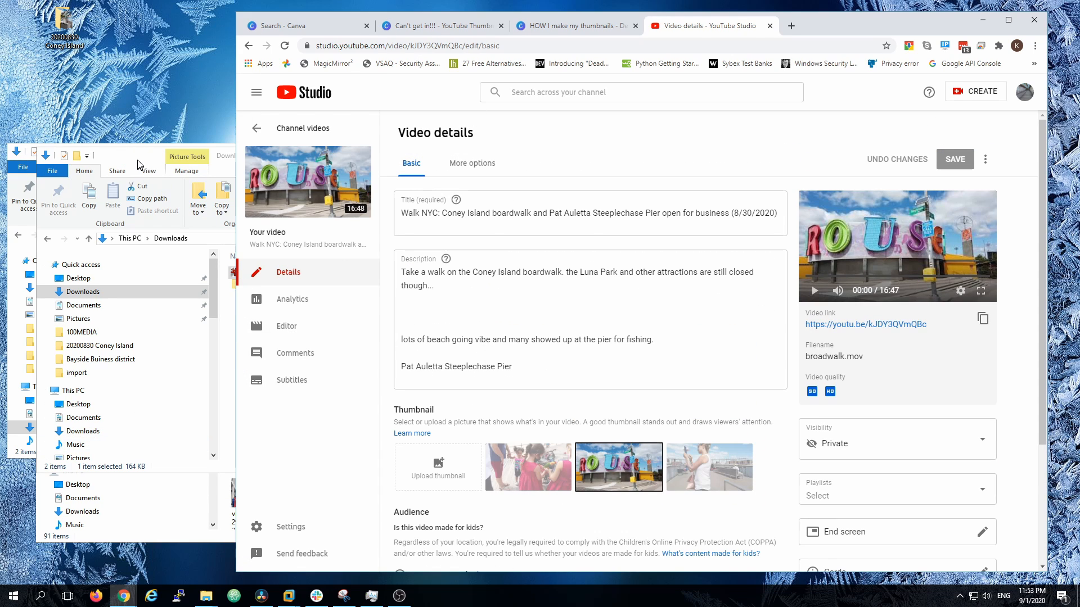
Step: Upload "Can't get in!!!.jpg" from the Downloads folder as the video's custom thumbnail and save the changes
{"action": "left_click_drag", "start_coordinate": [139, 164], "coordinate": [494, 90]}
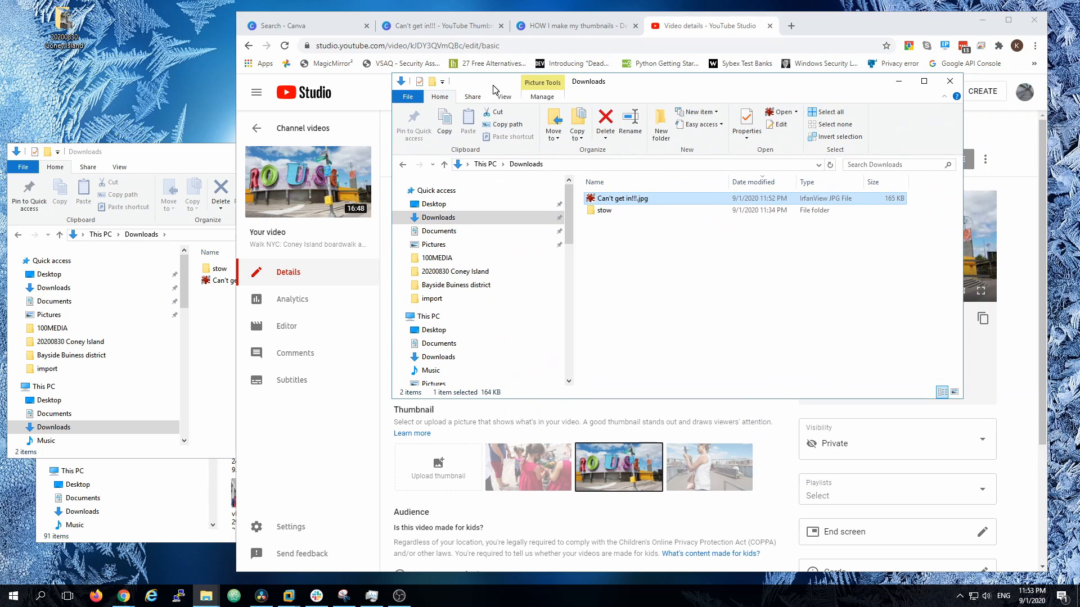
{"action": "left_click_drag", "start_coordinate": [607, 200], "coordinate": [436, 465]}
{"action": "left_click", "coordinate": [654, 281]}
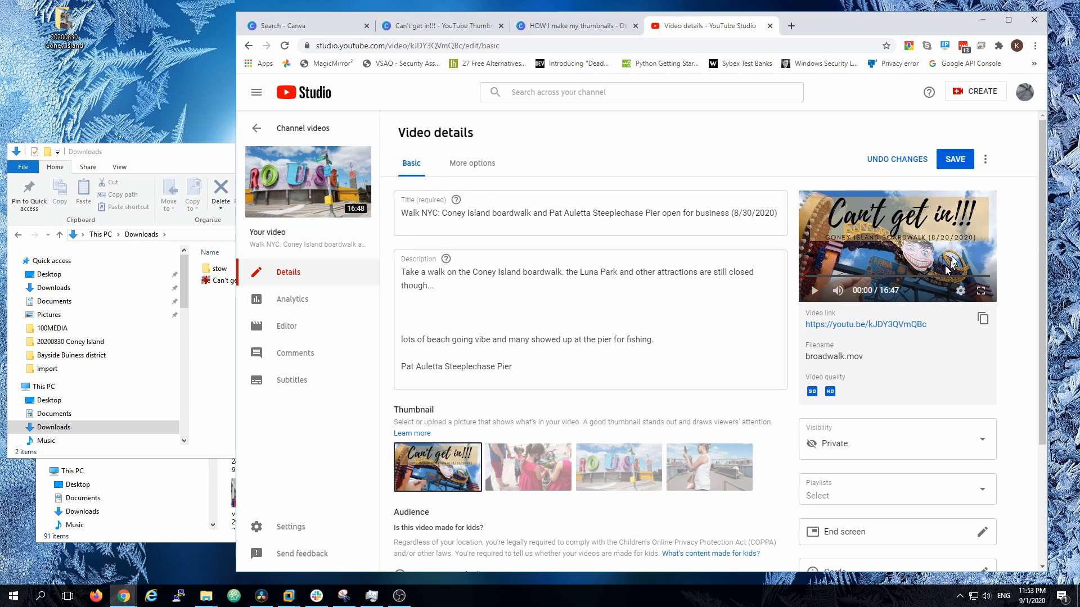
{"action": "left_click", "coordinate": [955, 159]}
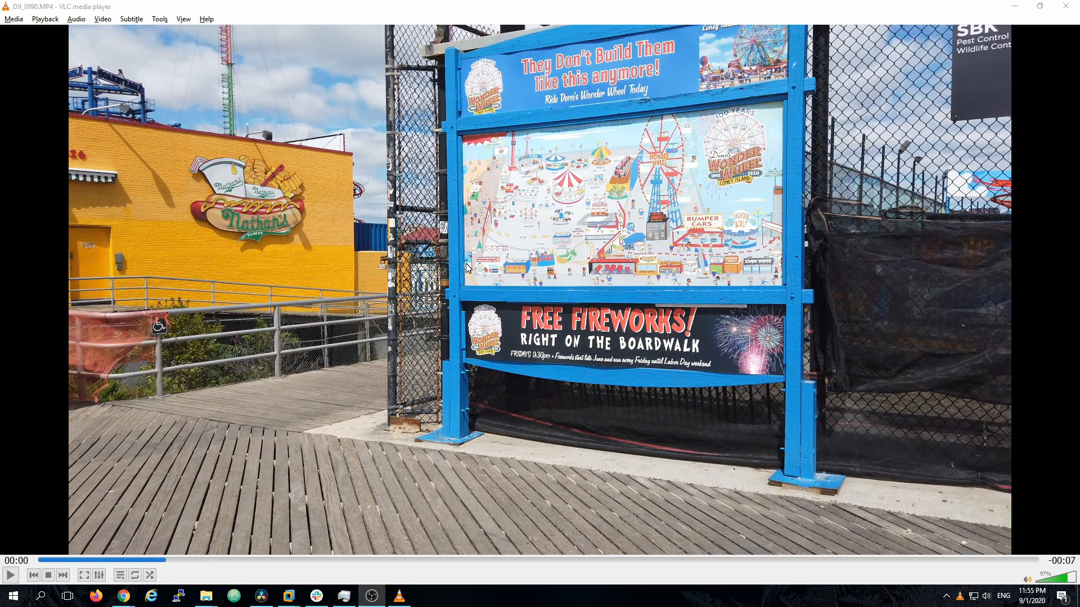
Step: Take a snapshot of the current DJI_0990.MP4 frame in VLC media player
{"action": "right_click", "coordinate": [466, 268]}
{"action": "mouse_move", "coordinate": [513, 350]}
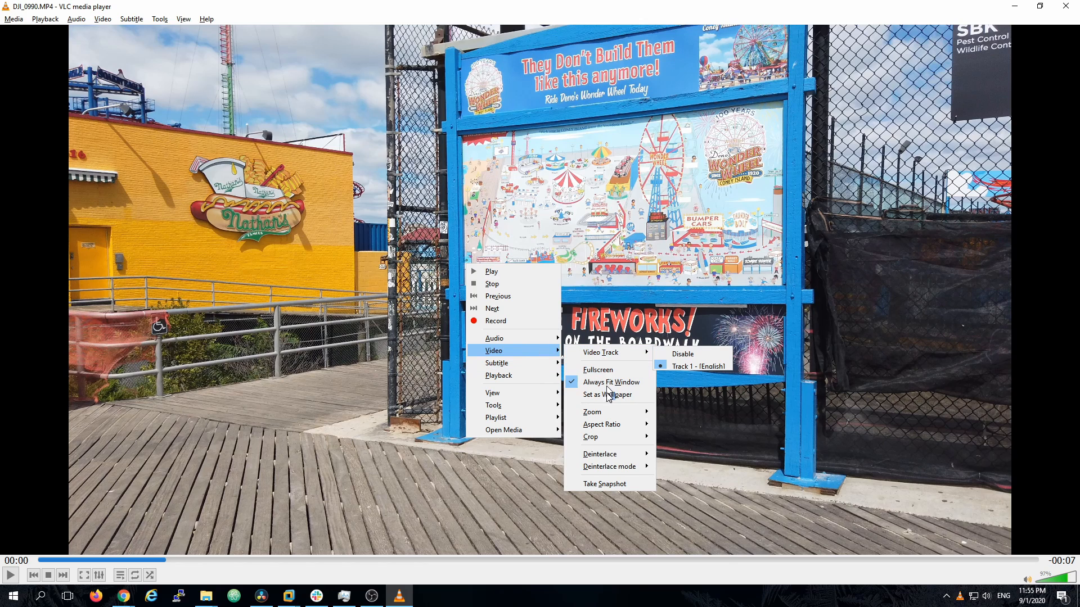
{"action": "left_click", "coordinate": [617, 484]}
Step: Search Windows for "sni" and launch the Snipping Tool
{"action": "left_click", "coordinate": [14, 595]}
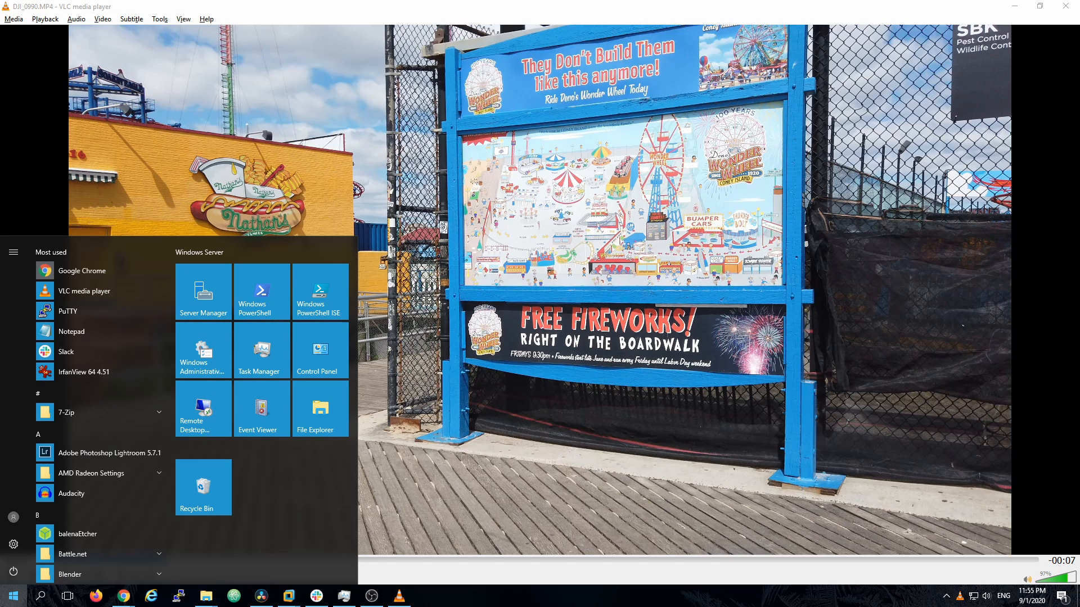
{"action": "type", "text": "c"}
{"action": "key", "text": "BackSpace"}
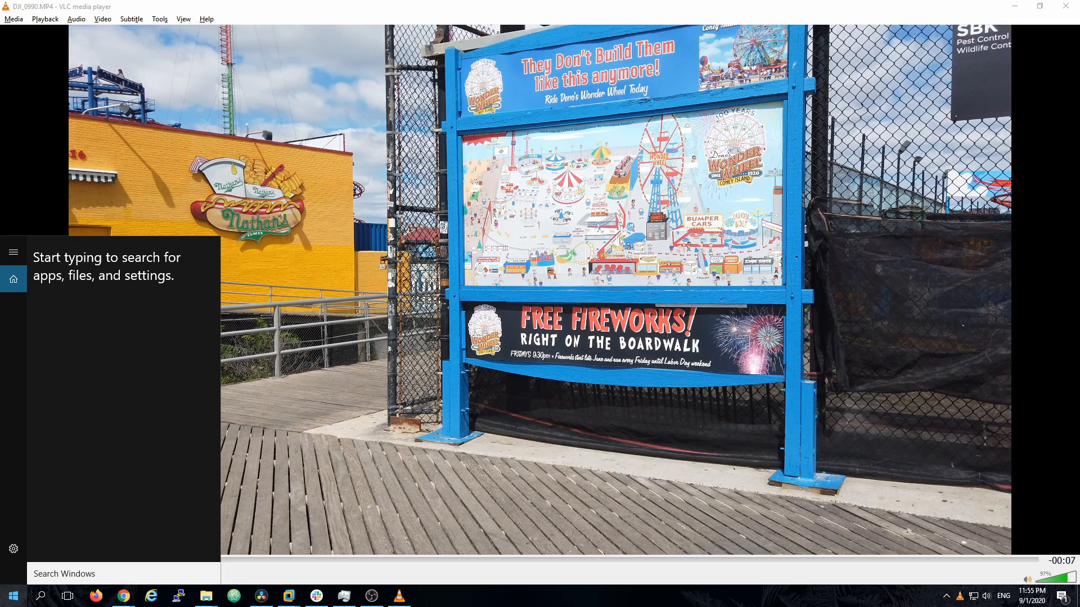
{"action": "type", "text": "sni"}
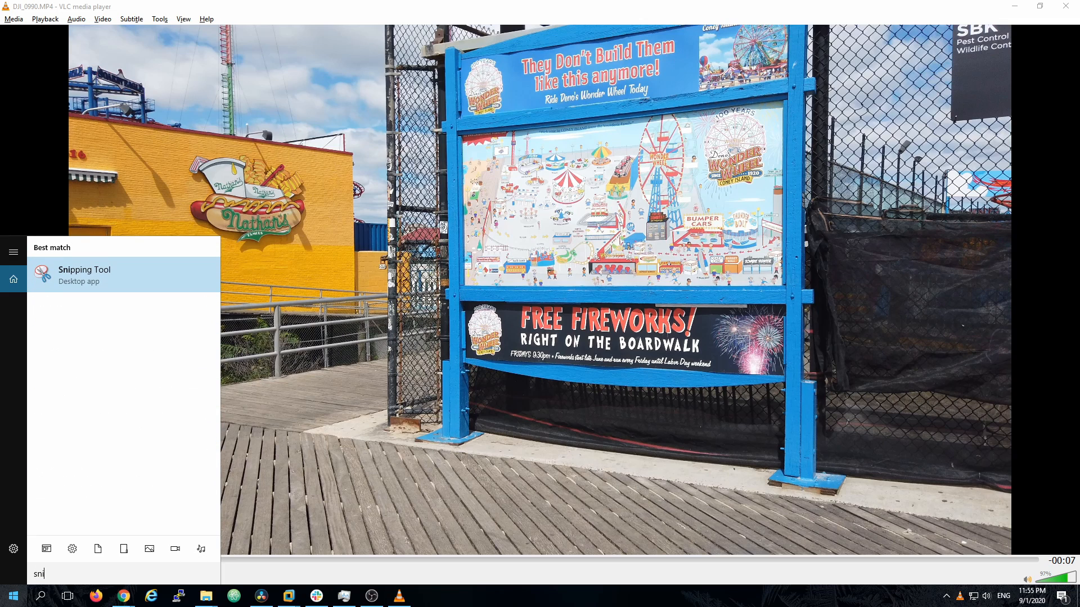
{"action": "key", "text": "Return"}
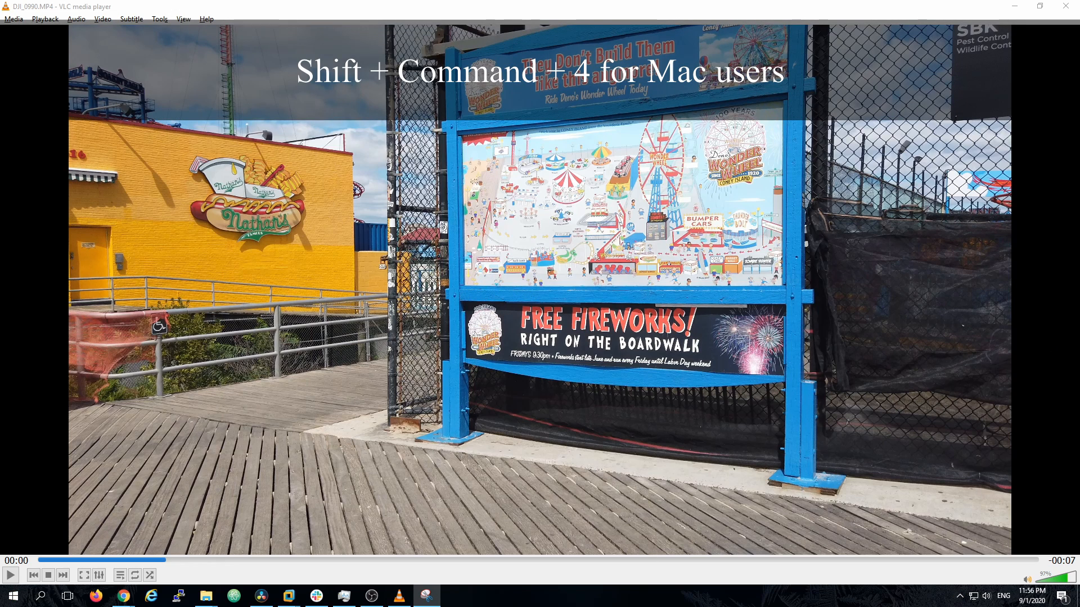
Step: Capture a new rectangular snip covering the full video frame, with the Snipping Tool window moved aside
{"action": "left_click_drag", "start_coordinate": [788, 344], "coordinate": [886, 121]}
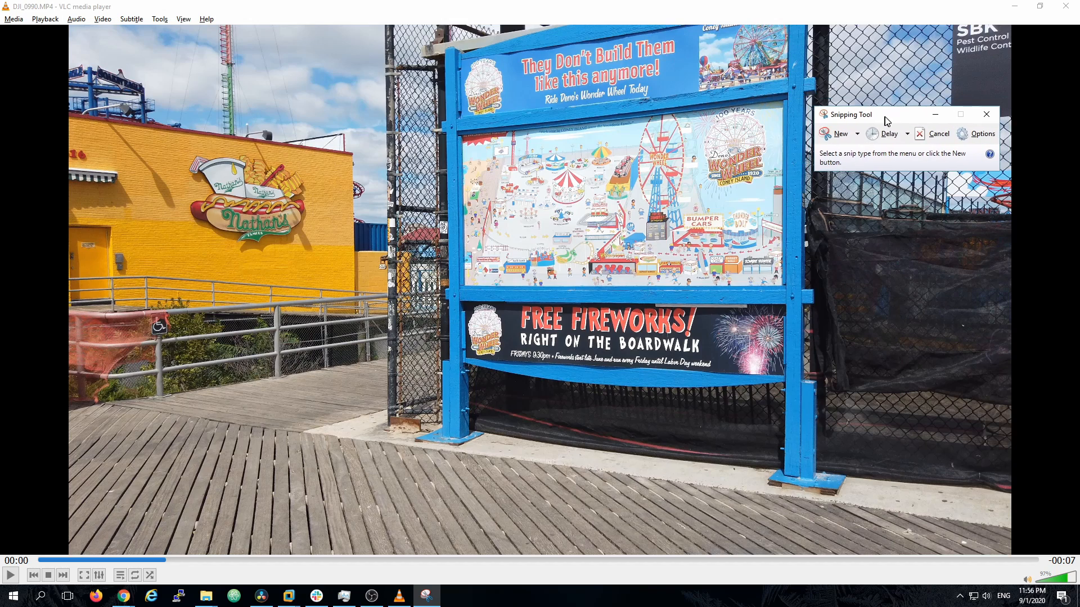
{"action": "left_click", "coordinate": [838, 134]}
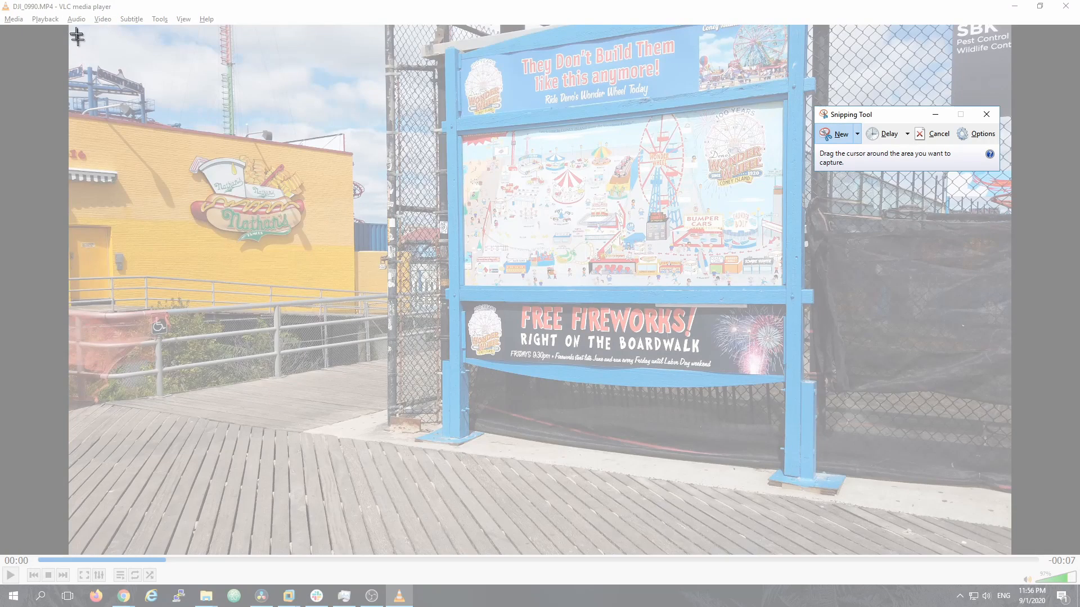
{"action": "left_click_drag", "start_coordinate": [70, 28], "coordinate": [1010, 550]}
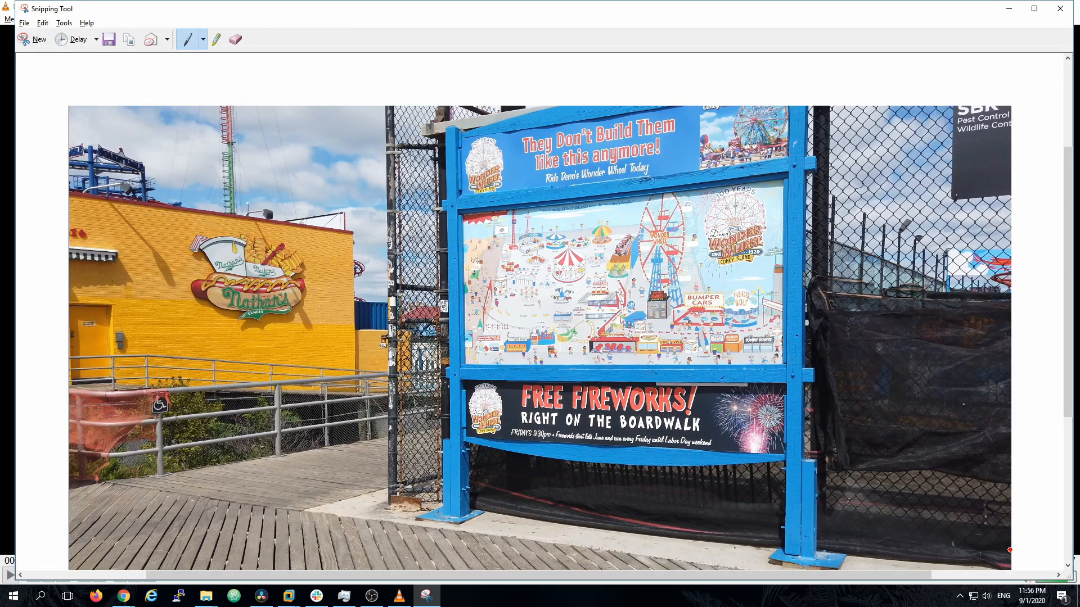
Step: Save the snip as a JPEG named "thumbnail" in the Downloads folder, and close the image viewer and Snipping Tool
{"action": "left_click", "coordinate": [108, 39]}
{"action": "type", "text": "thum"}
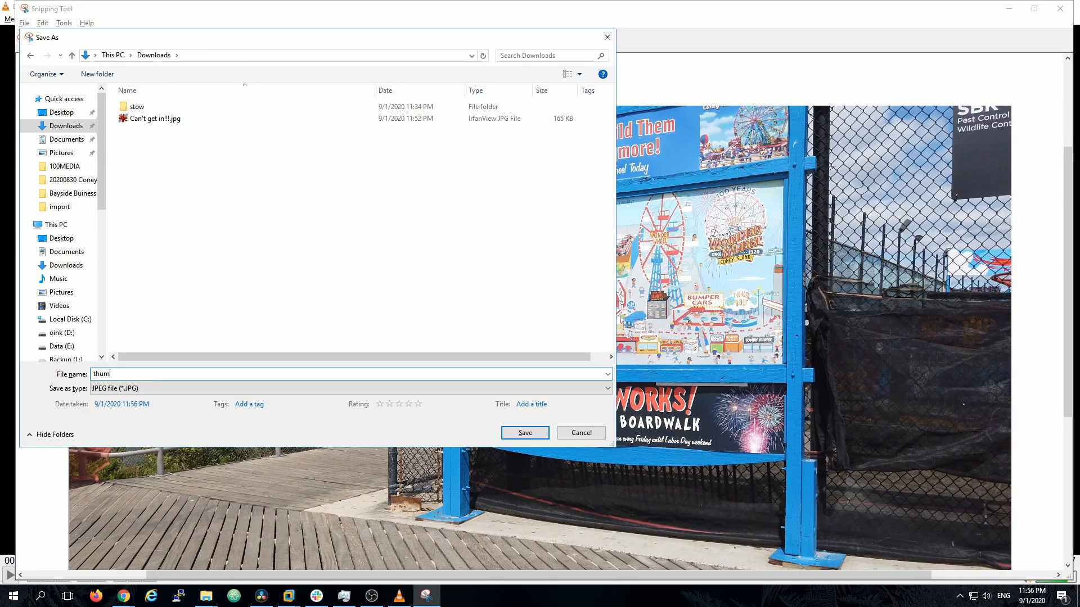
{"action": "type", "text": "bnail"}
{"action": "key", "text": "Return"}
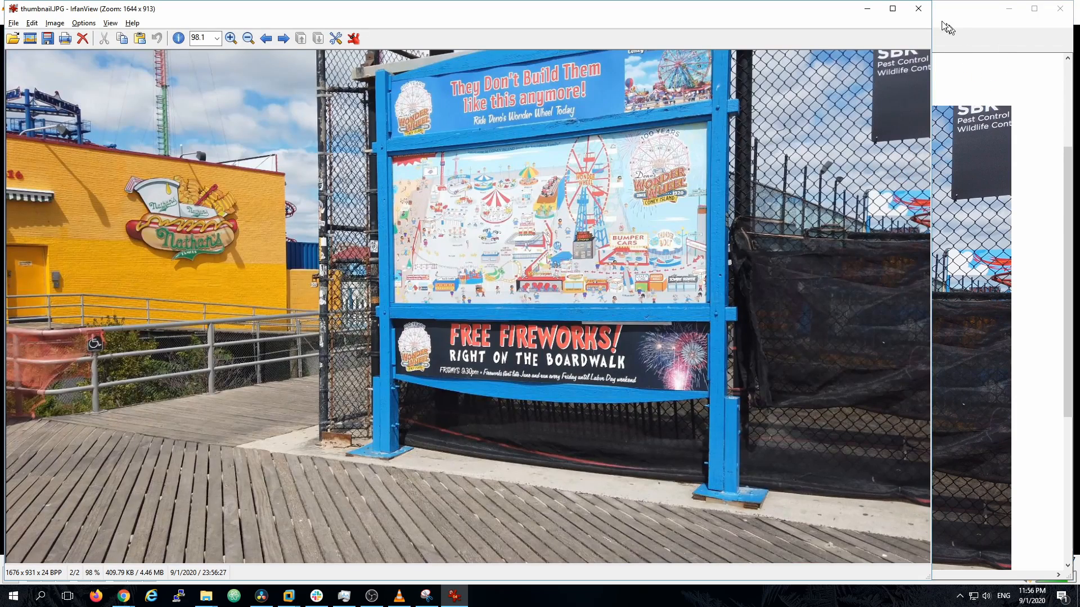
{"action": "left_click", "coordinate": [918, 9]}
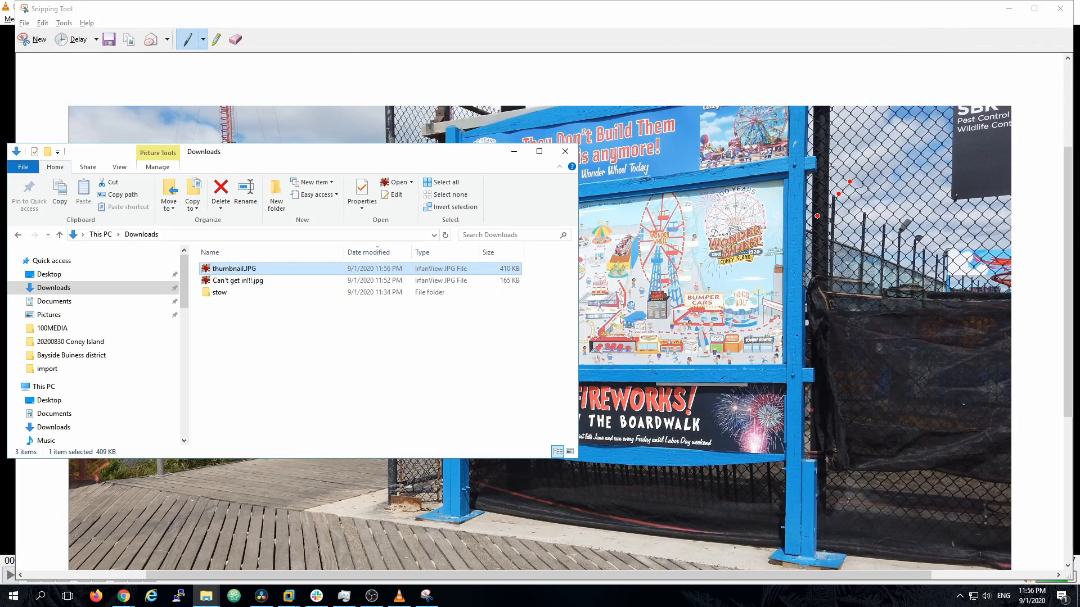
{"action": "left_click", "coordinate": [1060, 8]}
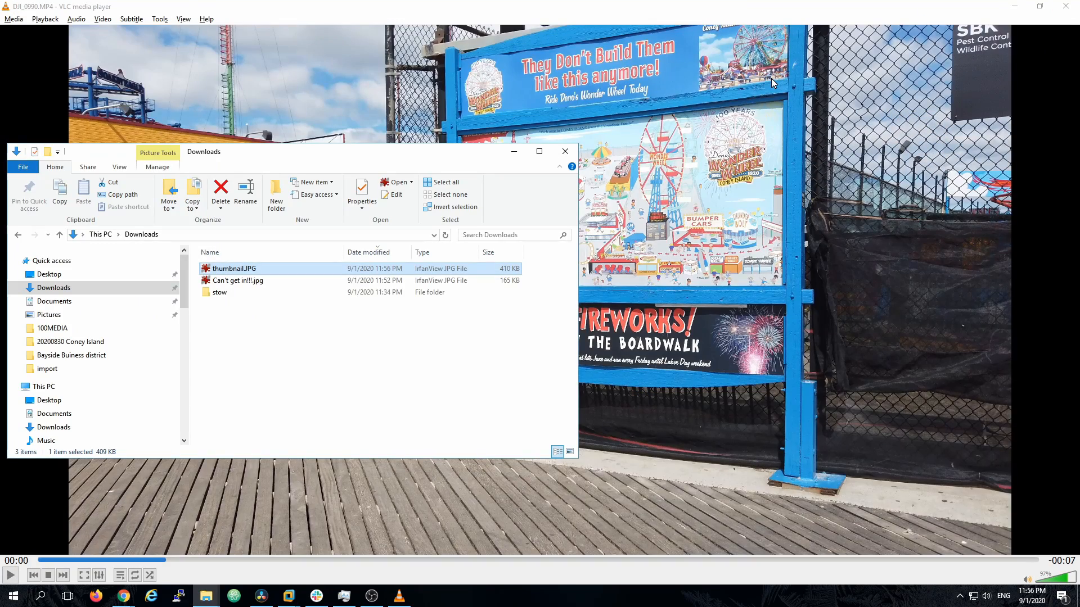